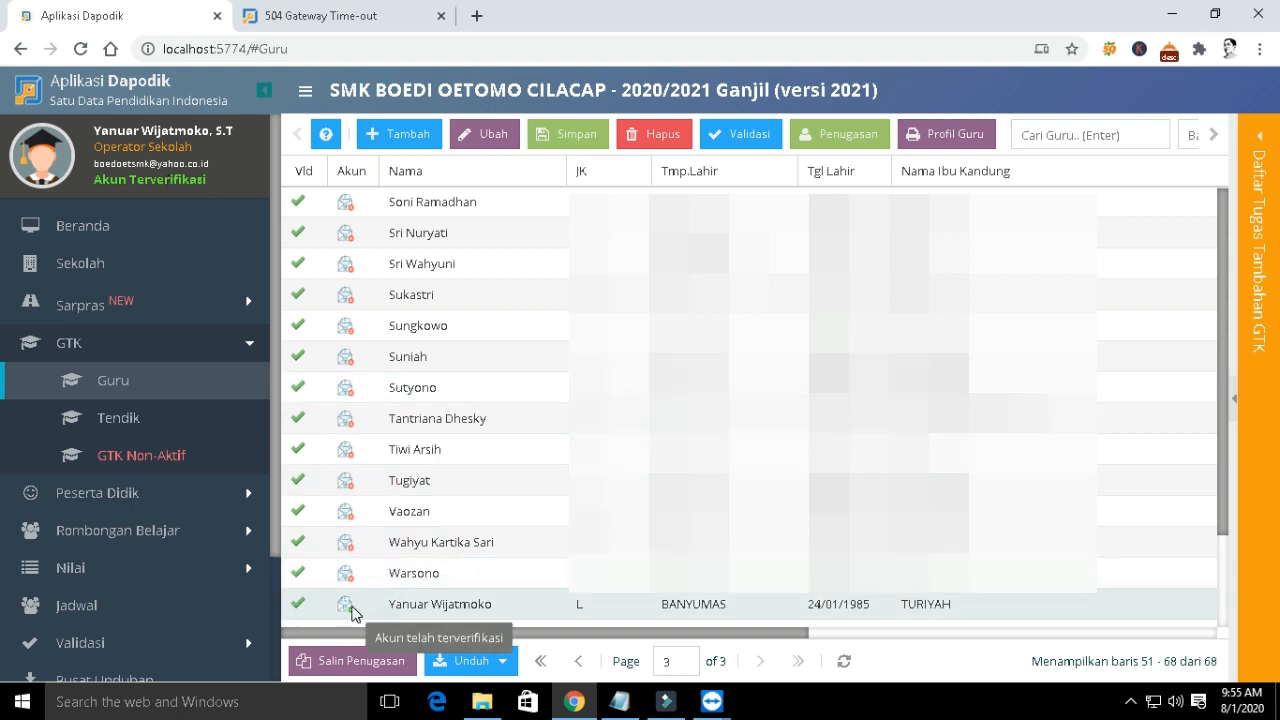
# Check the account verification icon of the last teacher row, and switch to TeamViewer to inspect the Akun Dapodik page's address.
pyautogui.moveTo(346, 608)
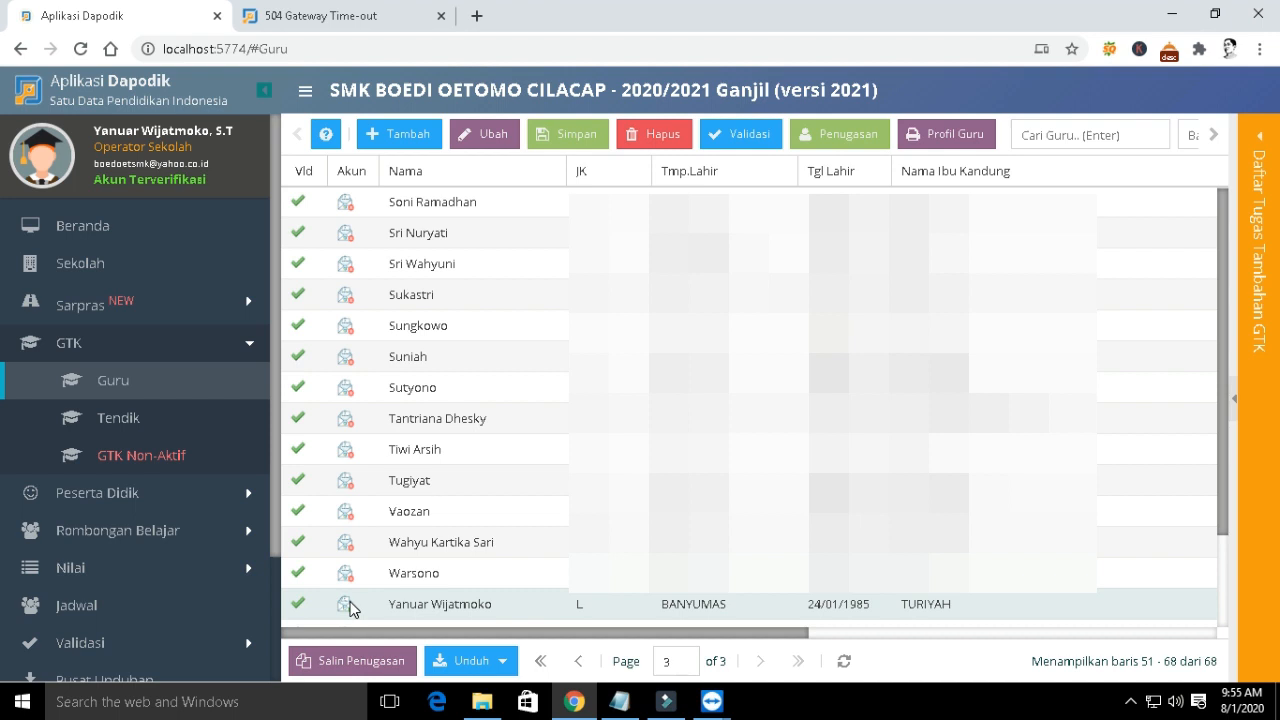
pyautogui.click(347, 605)
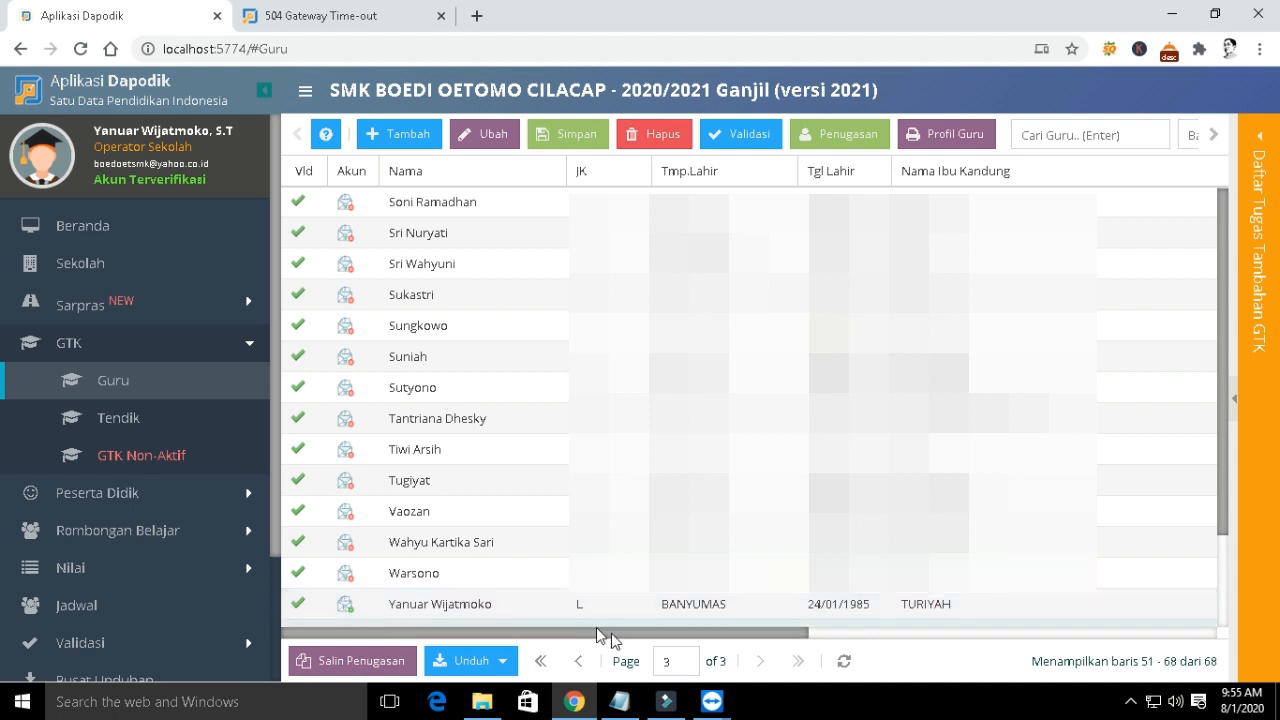
pyautogui.moveTo(715, 698)
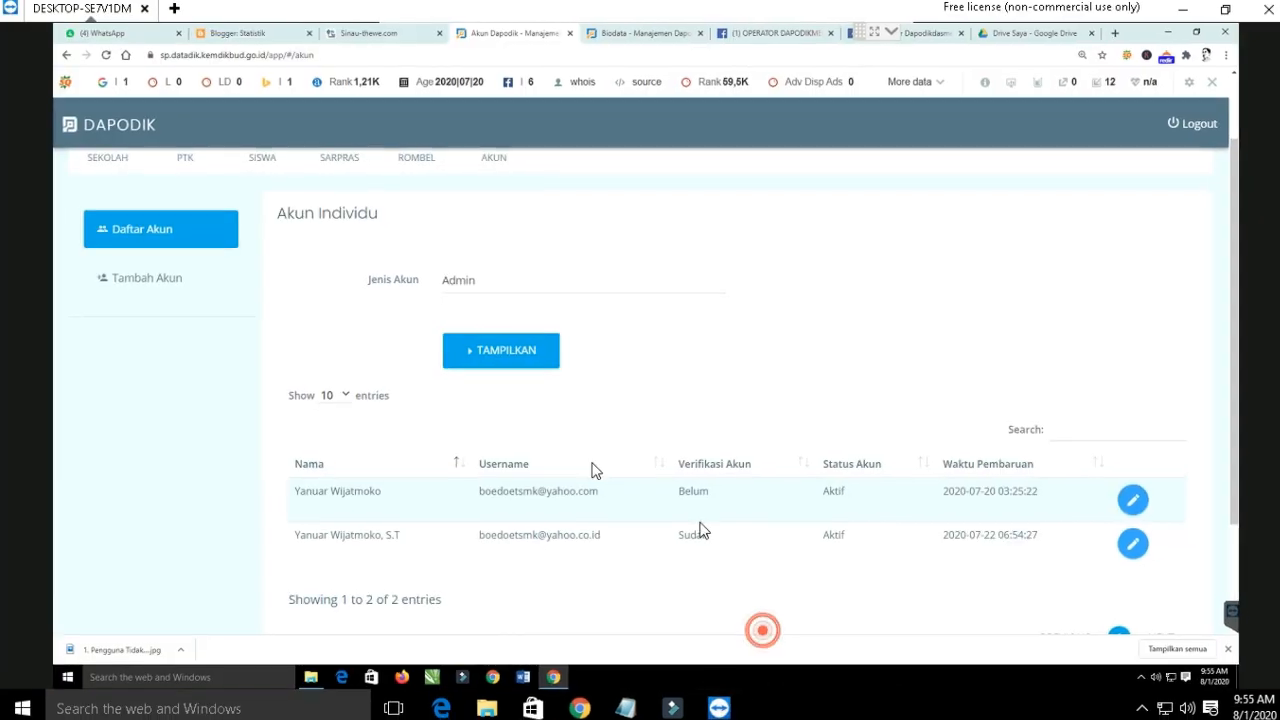
pyautogui.click(762, 630)
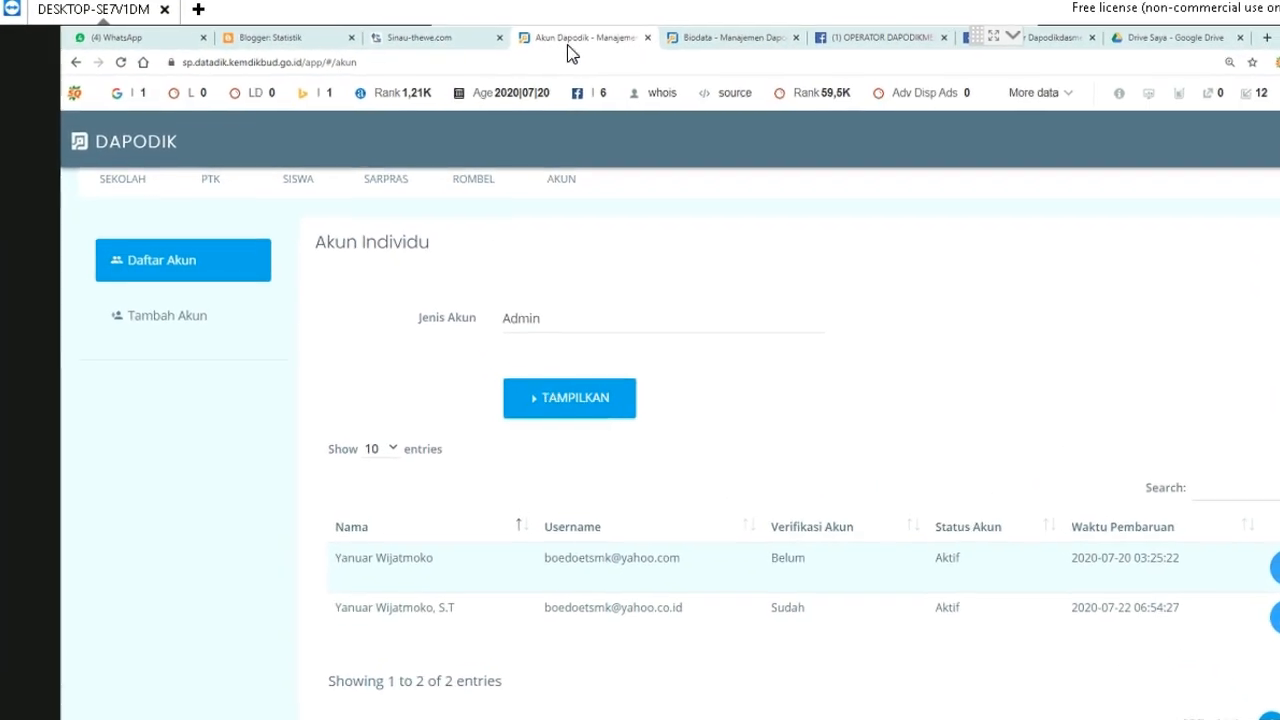
pyautogui.click(257, 65)
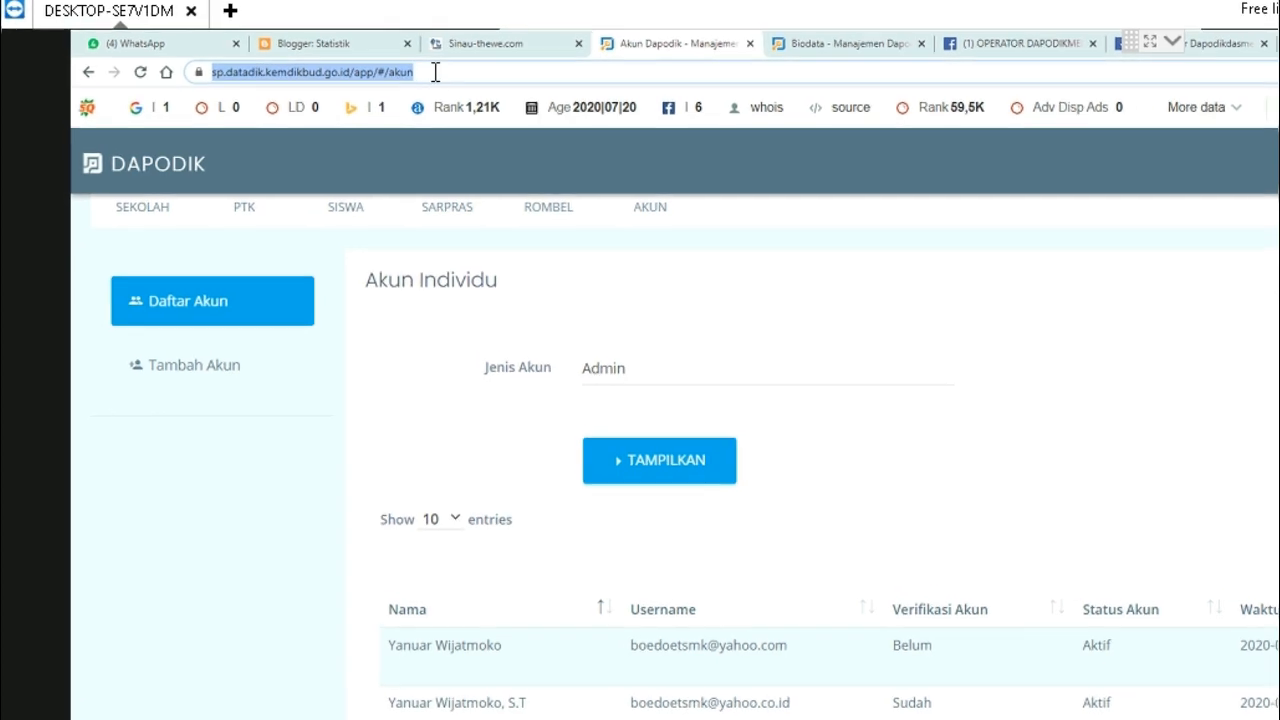
pyautogui.click(389, 65)
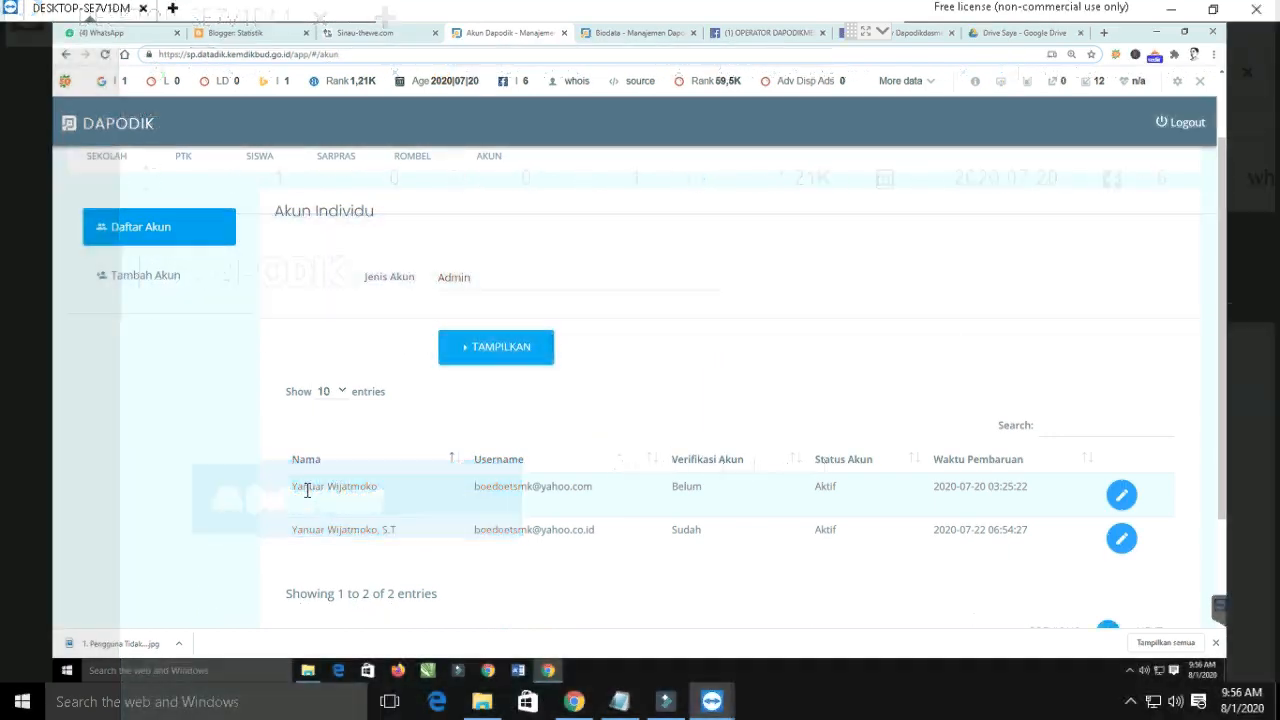
# Highlight both admin entries in the Akun Individu table and compare their usernames.
pyautogui.moveTo(295, 488); pyautogui.dragTo(709, 609)
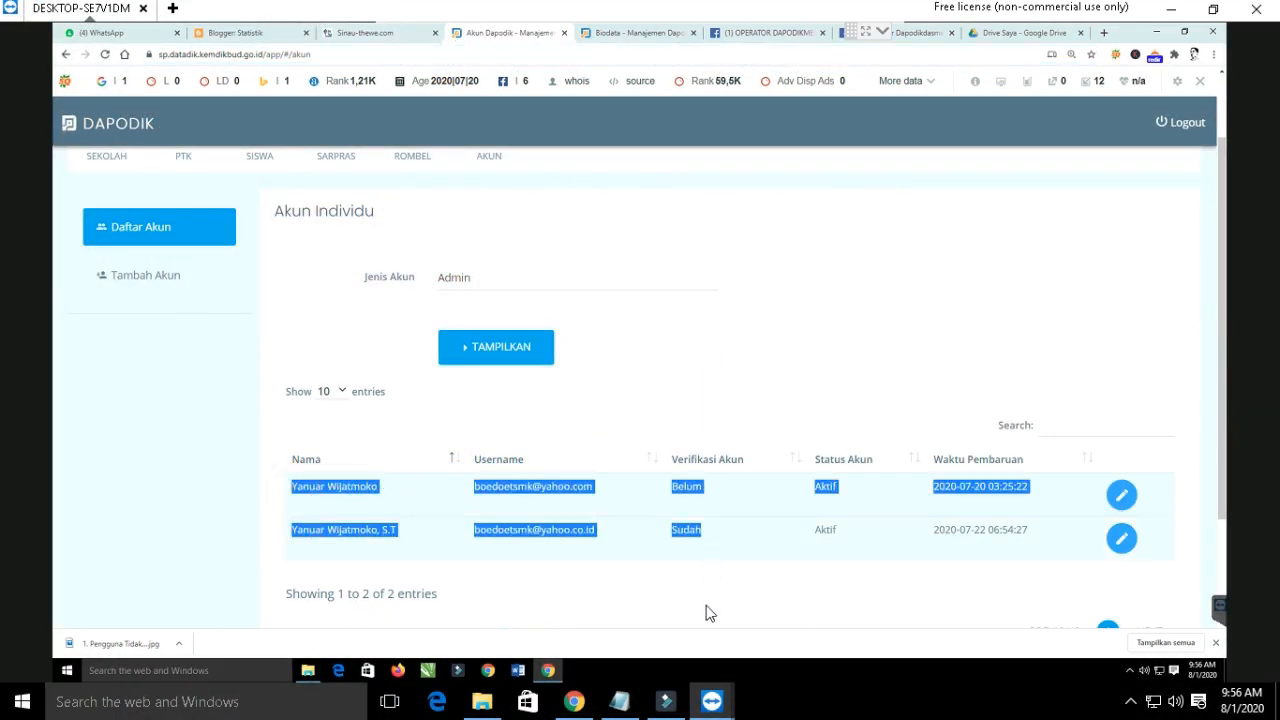
pyautogui.click(702, 607)
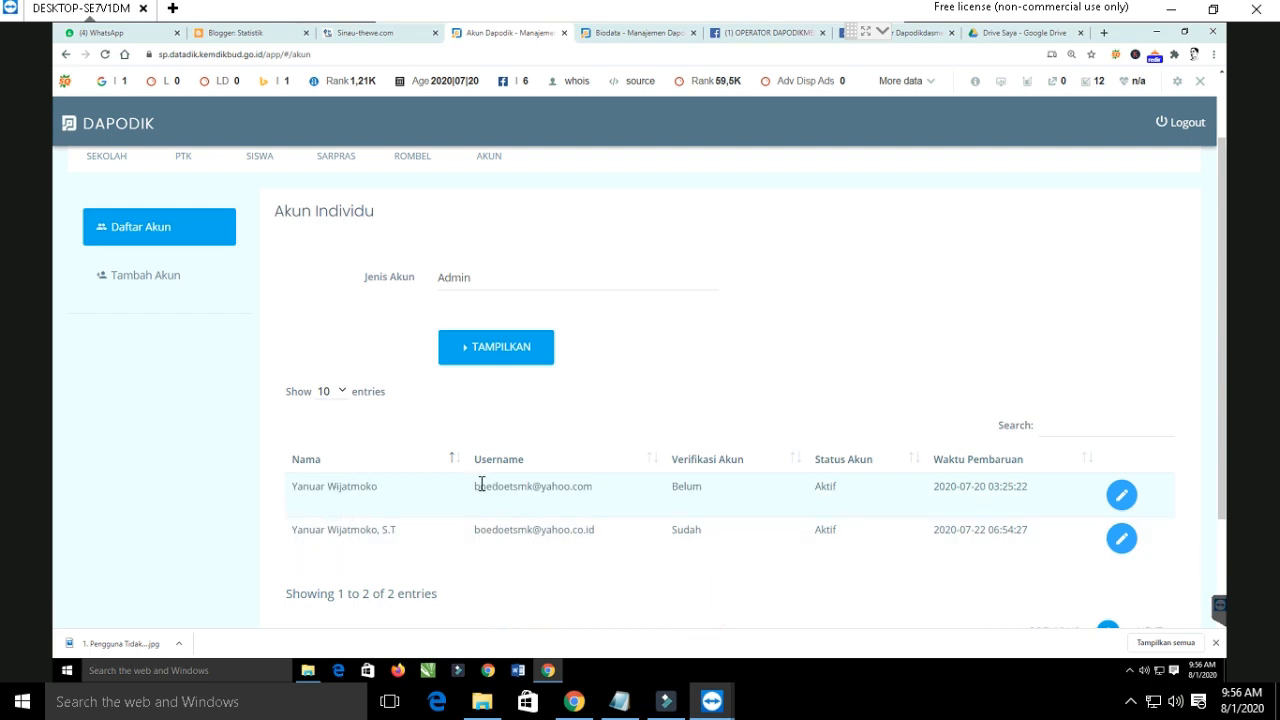
pyautogui.click(476, 486)
pyautogui.moveTo(476, 486); pyautogui.dragTo(596, 486)
pyautogui.click(596, 584)
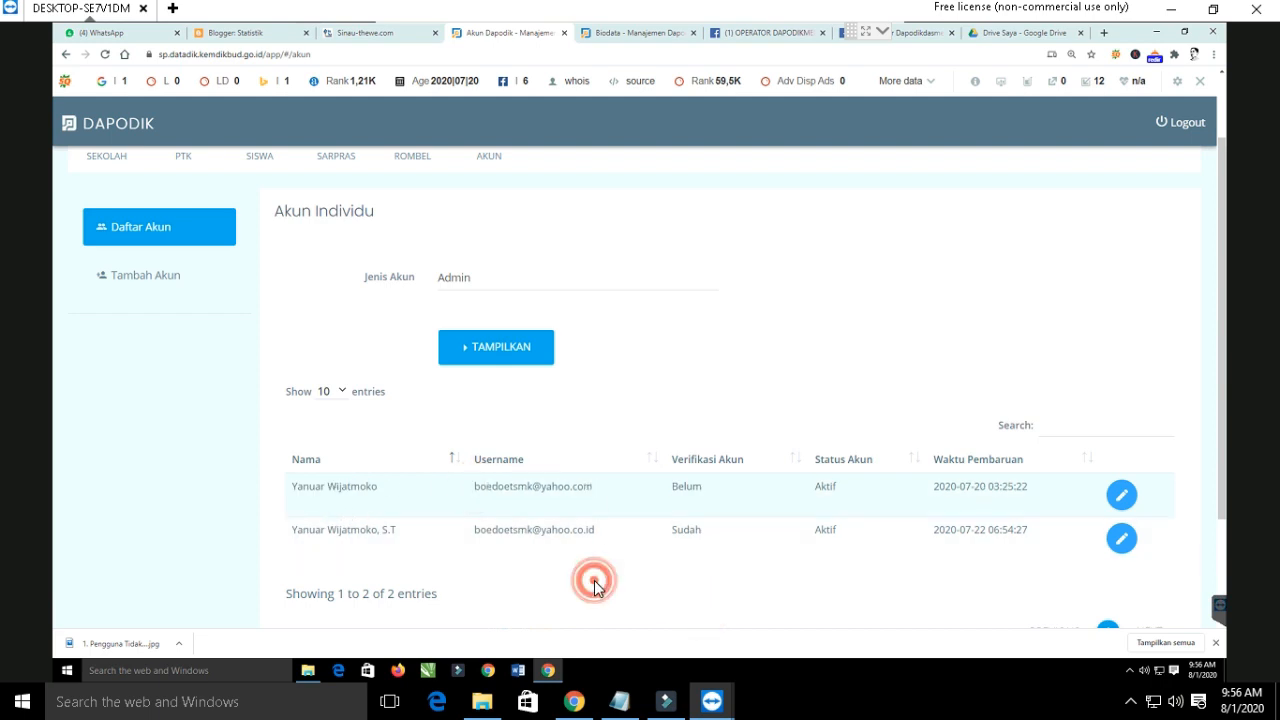
pyautogui.moveTo(476, 529); pyautogui.dragTo(597, 530)
pyautogui.click(577, 585)
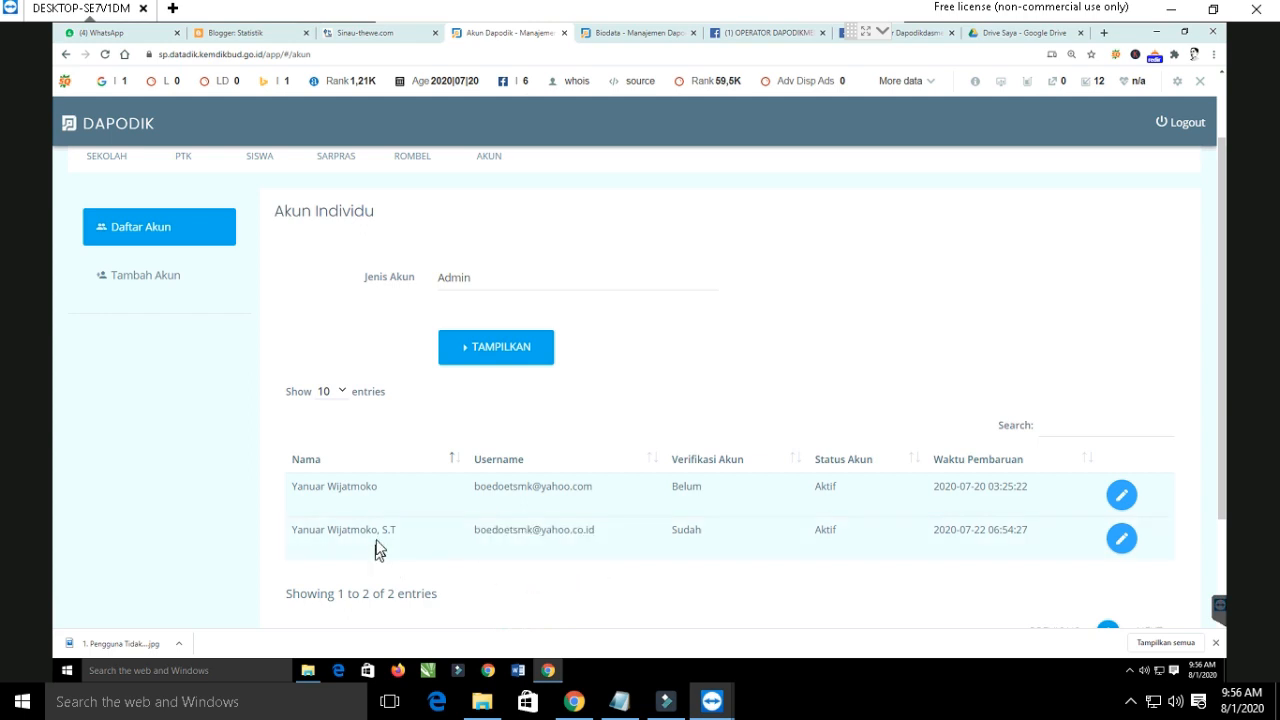
# Examine the account name with its academic title and the username in the second admin row.
pyautogui.moveTo(398, 530); pyautogui.dragTo(309, 530)
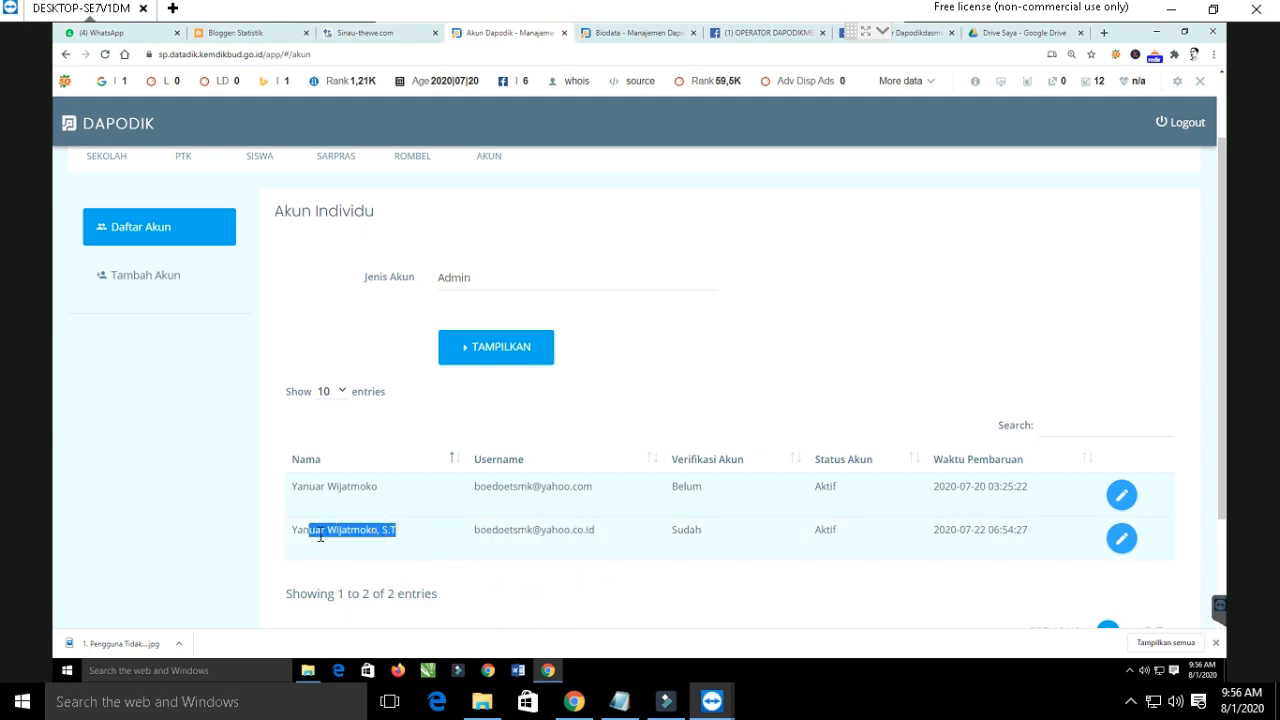
pyautogui.click(468, 558)
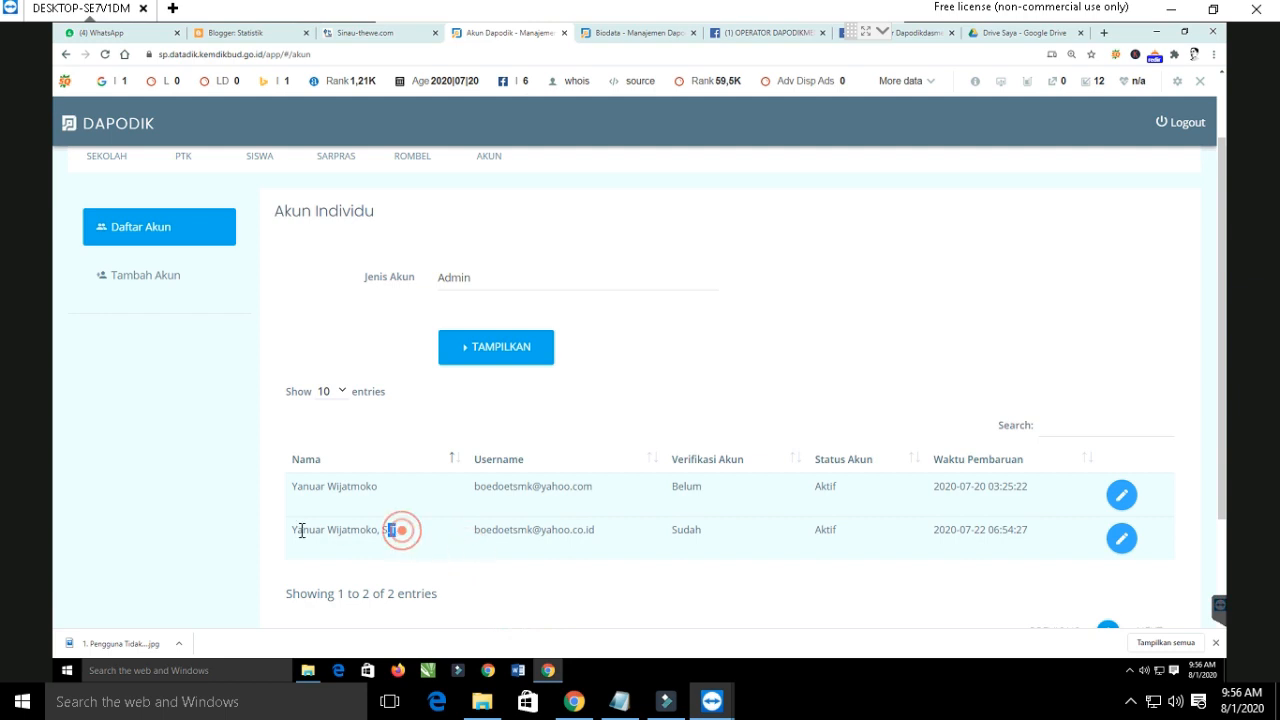
pyautogui.moveTo(400, 530); pyautogui.dragTo(294, 531)
pyautogui.click(371, 554)
pyautogui.moveTo(399, 531)
pyautogui.mouseDown()
pyautogui.moveTo(300, 531)
pyautogui.moveTo(391, 545)
pyautogui.moveTo(402, 533)
pyautogui.moveTo(382, 531)
pyautogui.mouseUp()
pyautogui.moveTo(473, 531); pyautogui.dragTo(623, 534)
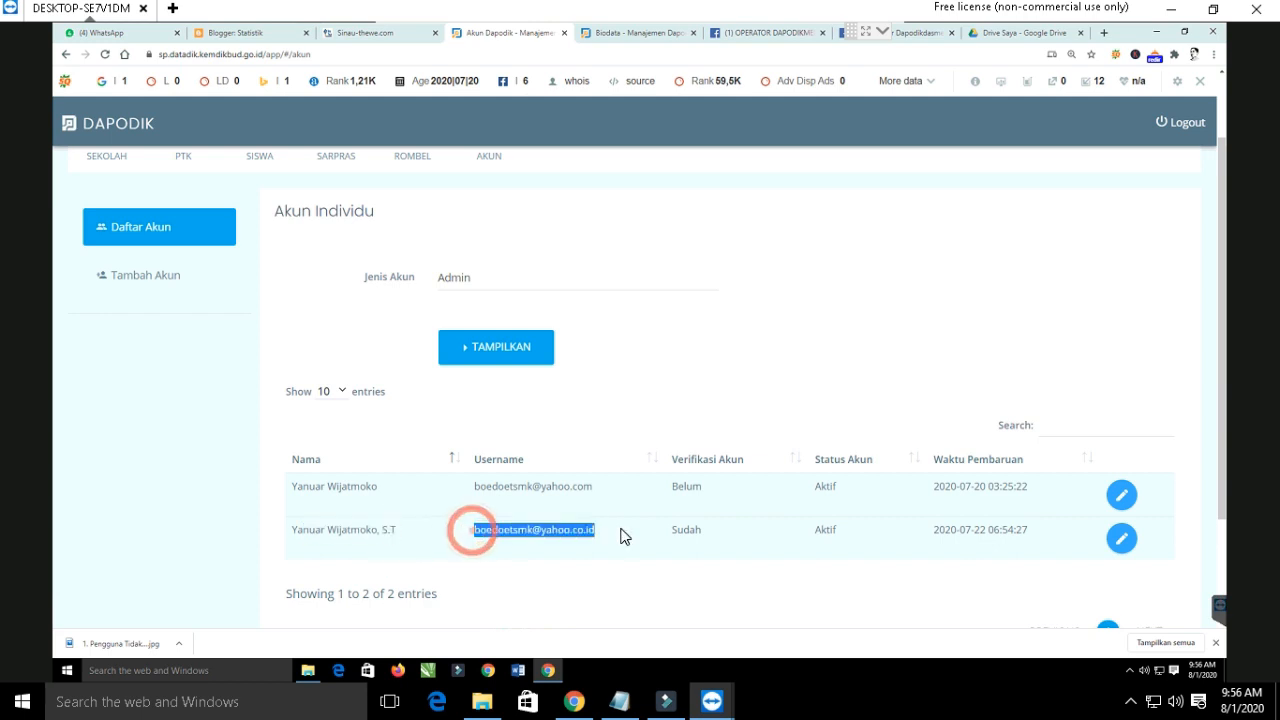
# Check the first row's username, and compare the Verifikasi Akun and Status Akun values of both admin rows.
pyautogui.moveTo(476, 486); pyautogui.dragTo(600, 489)
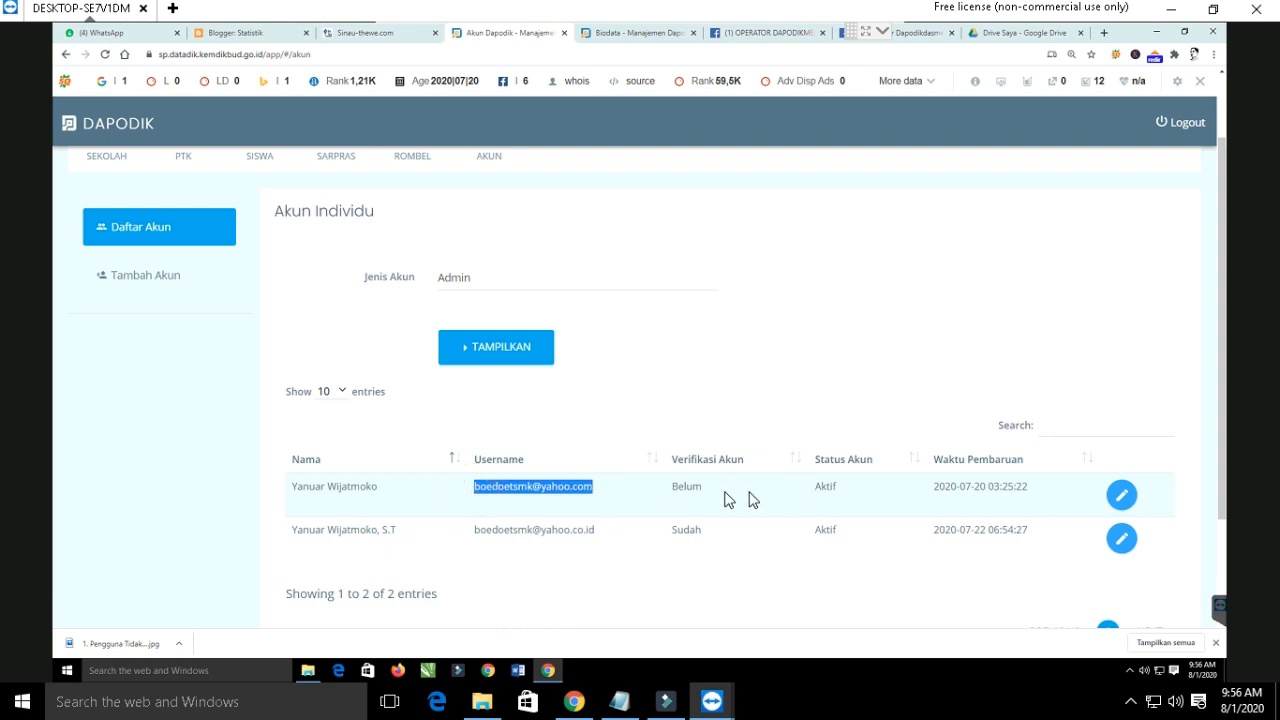
pyautogui.click(668, 484)
pyautogui.moveTo(708, 490); pyautogui.dragTo(709, 491)
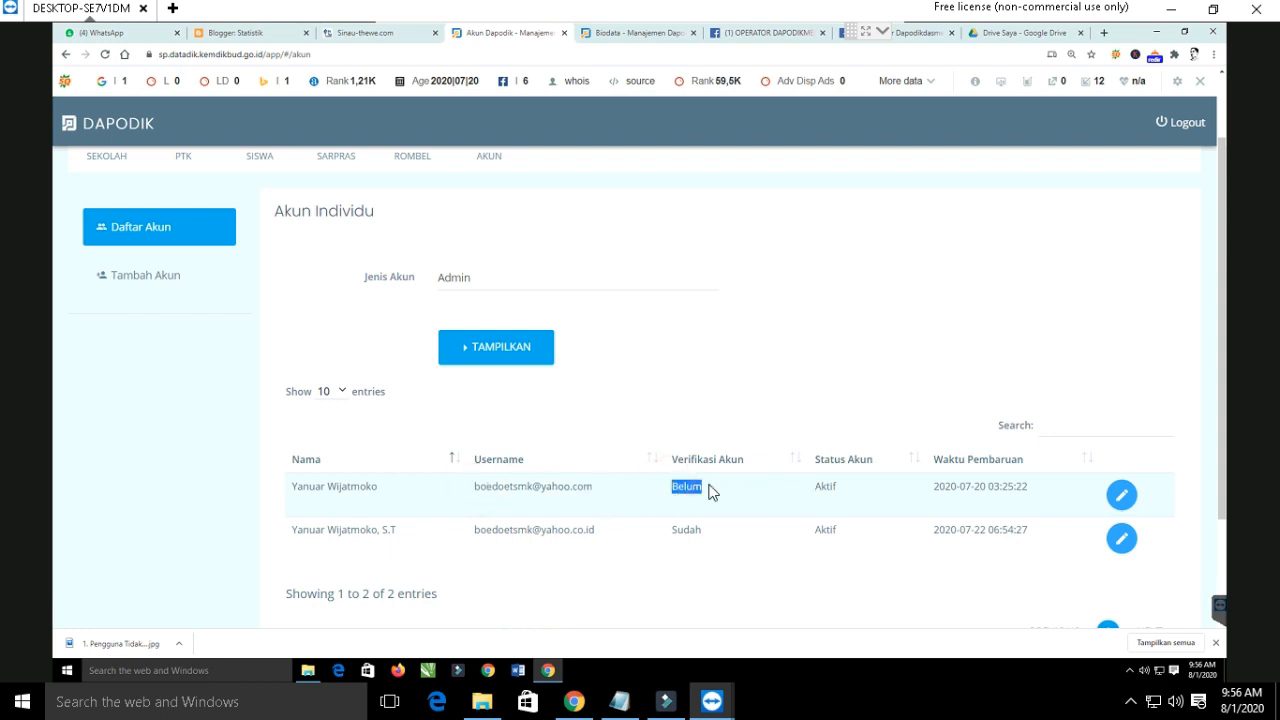
pyautogui.moveTo(670, 531); pyautogui.dragTo(706, 540)
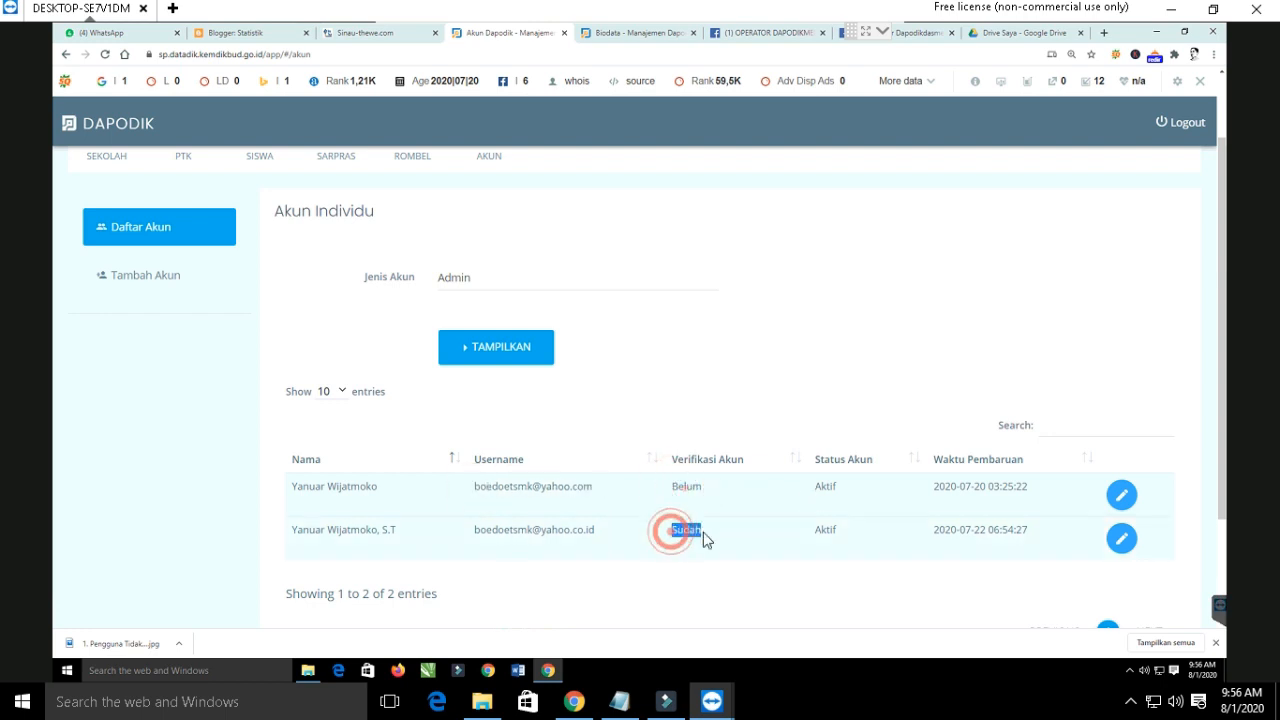
pyautogui.click(824, 485)
pyautogui.click(820, 528)
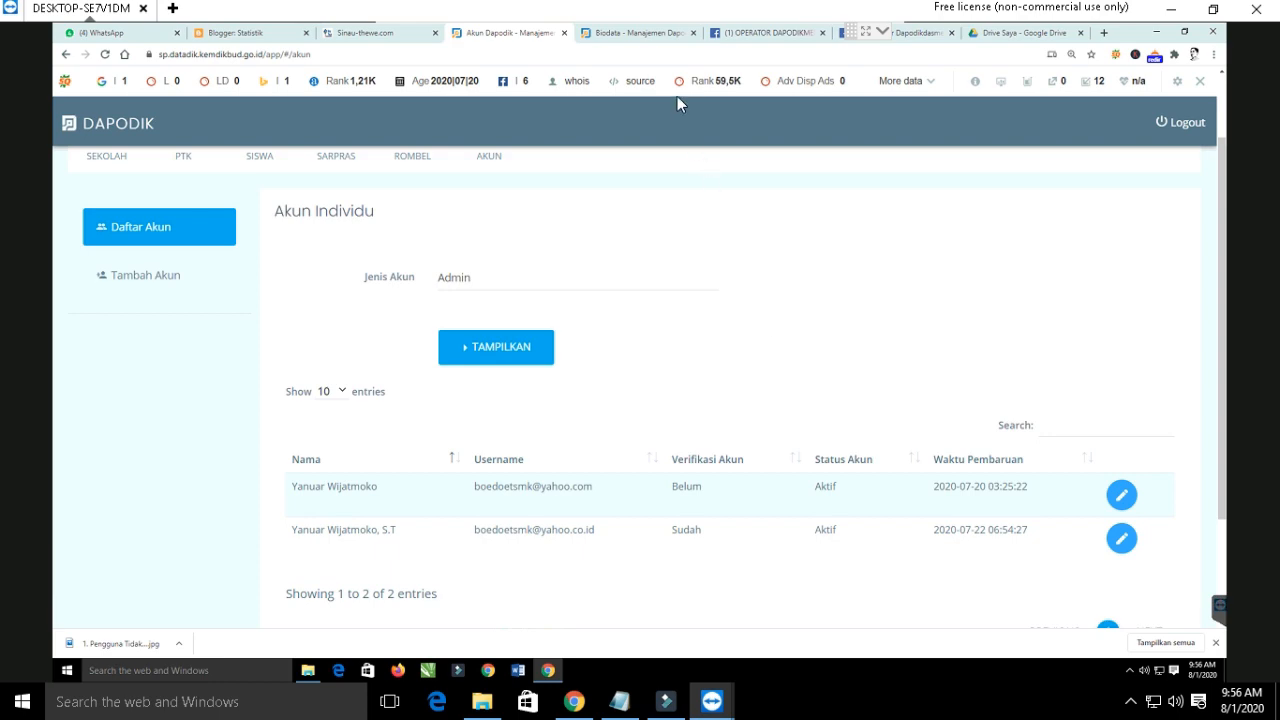
# Show the Biodata PTK page on ptk.datadik.kemdikbud.go.id and examine the account's address, verification status and username.
pyautogui.click(659, 34)
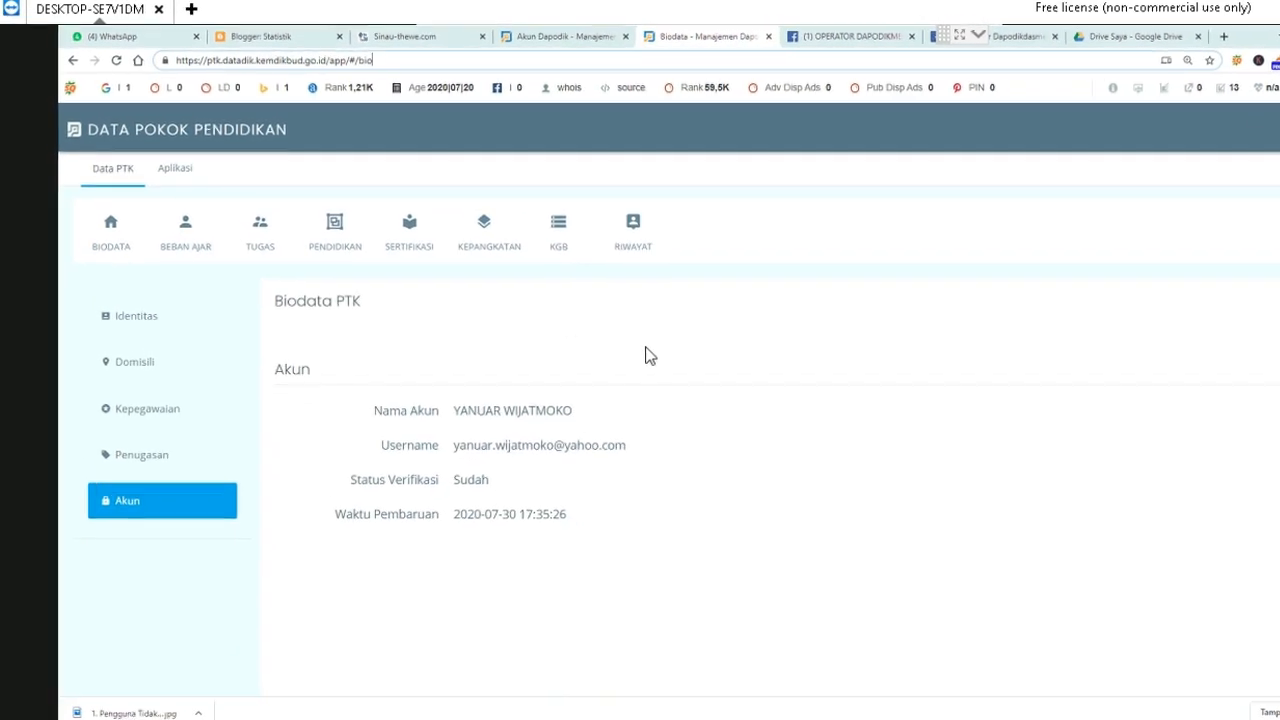
pyautogui.moveTo(271, 66); pyautogui.dragTo(331, 66)
pyautogui.click(500, 80)
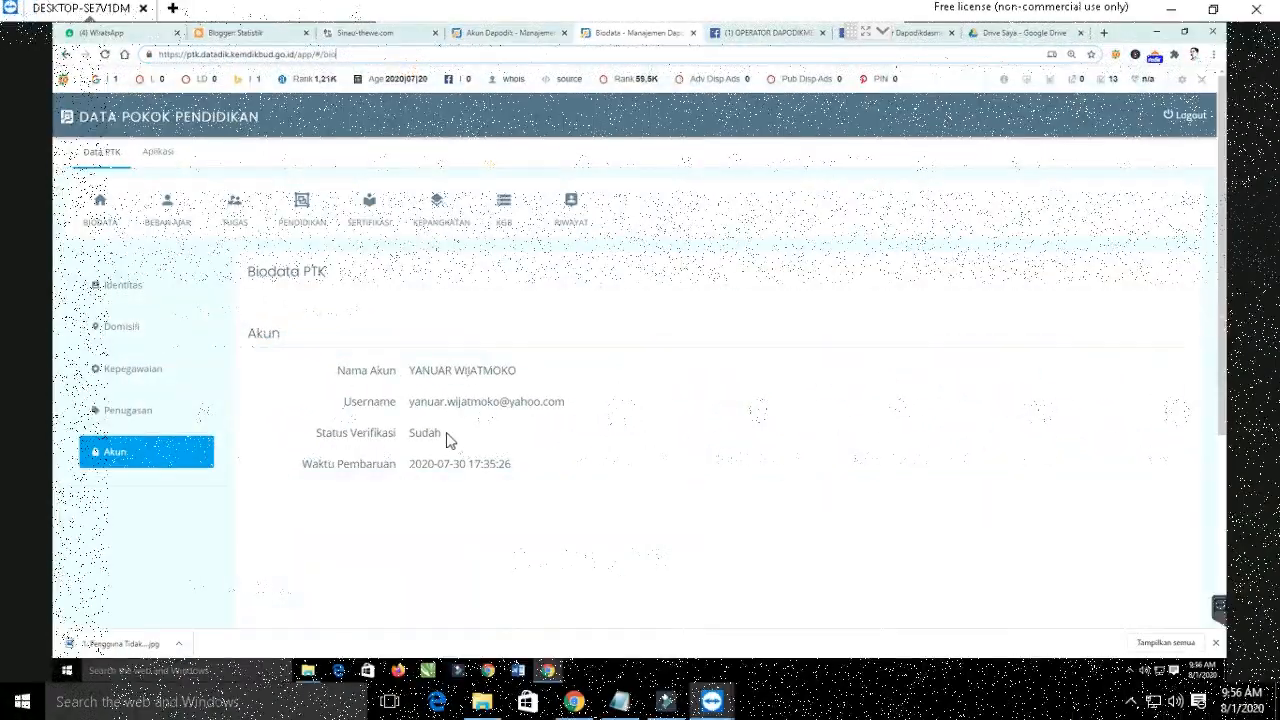
pyautogui.moveTo(442, 432); pyautogui.dragTo(477, 438)
pyautogui.click(308, 441)
pyautogui.click(476, 436)
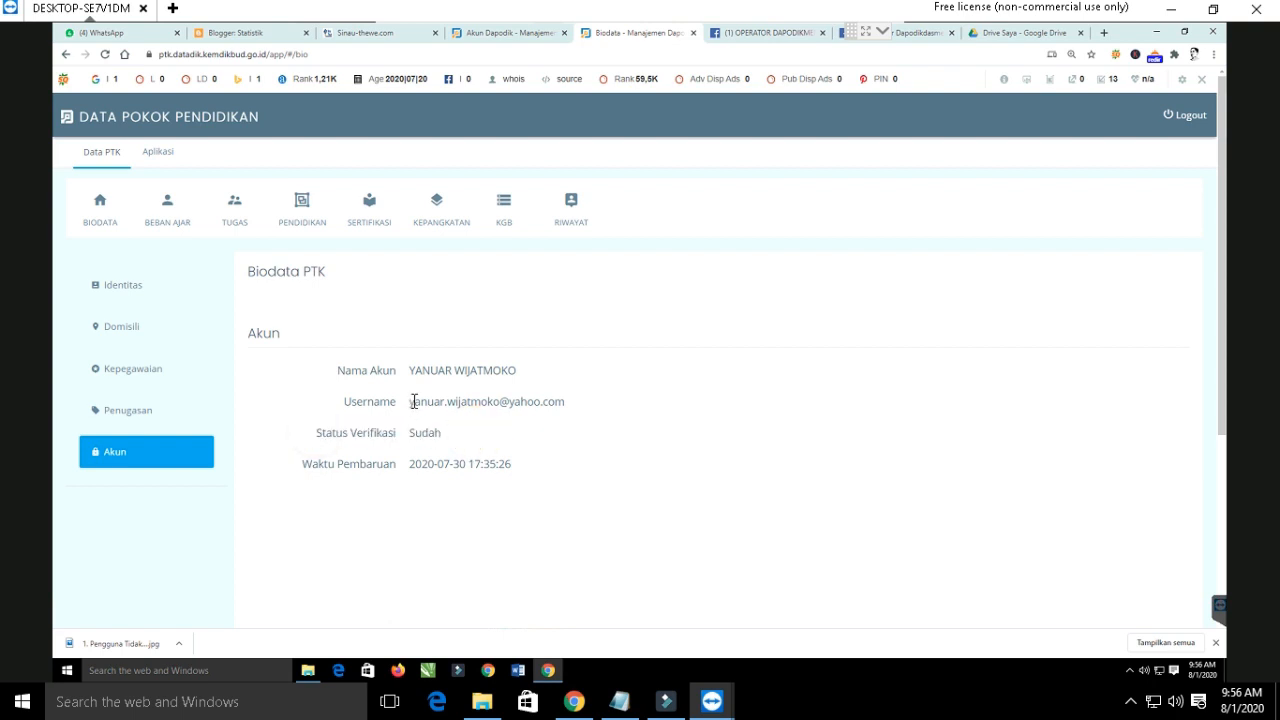
pyautogui.moveTo(412, 401); pyautogui.dragTo(577, 414)
pyautogui.click(577, 414)
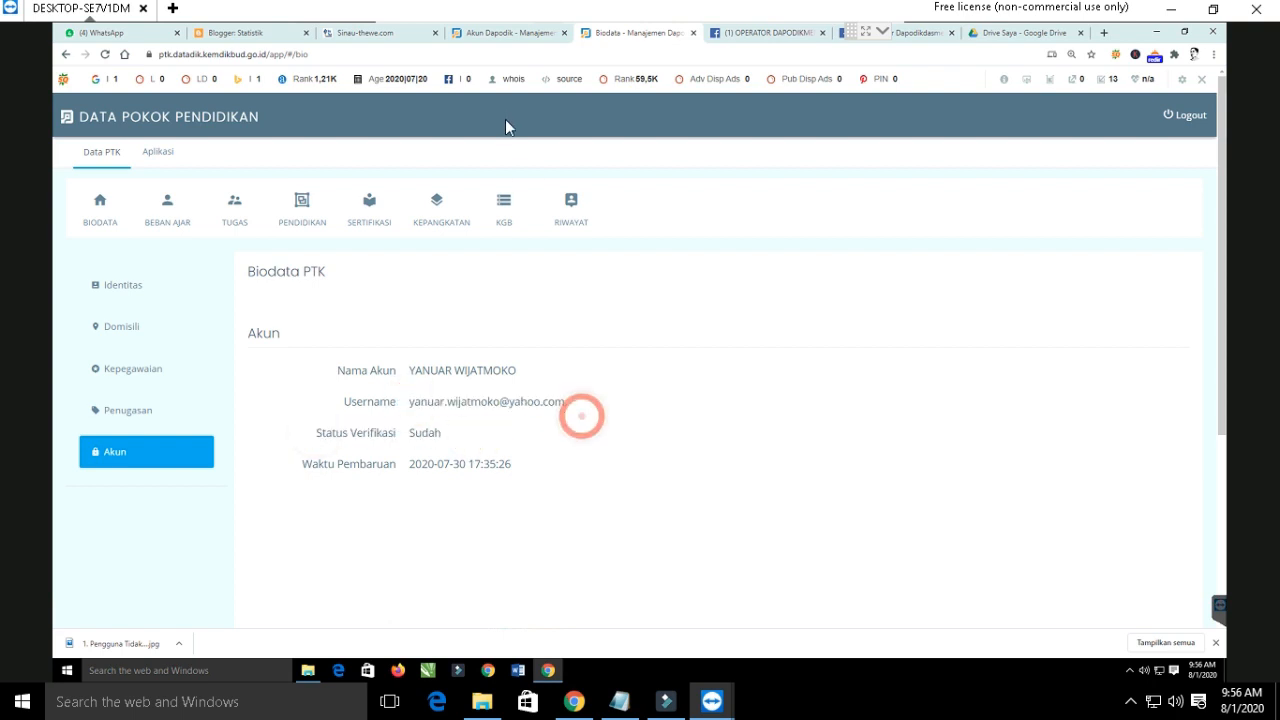
# Compare the unverified admin username in the Akun Individu list with the account on the Biodata PTK page.
pyautogui.click(493, 35)
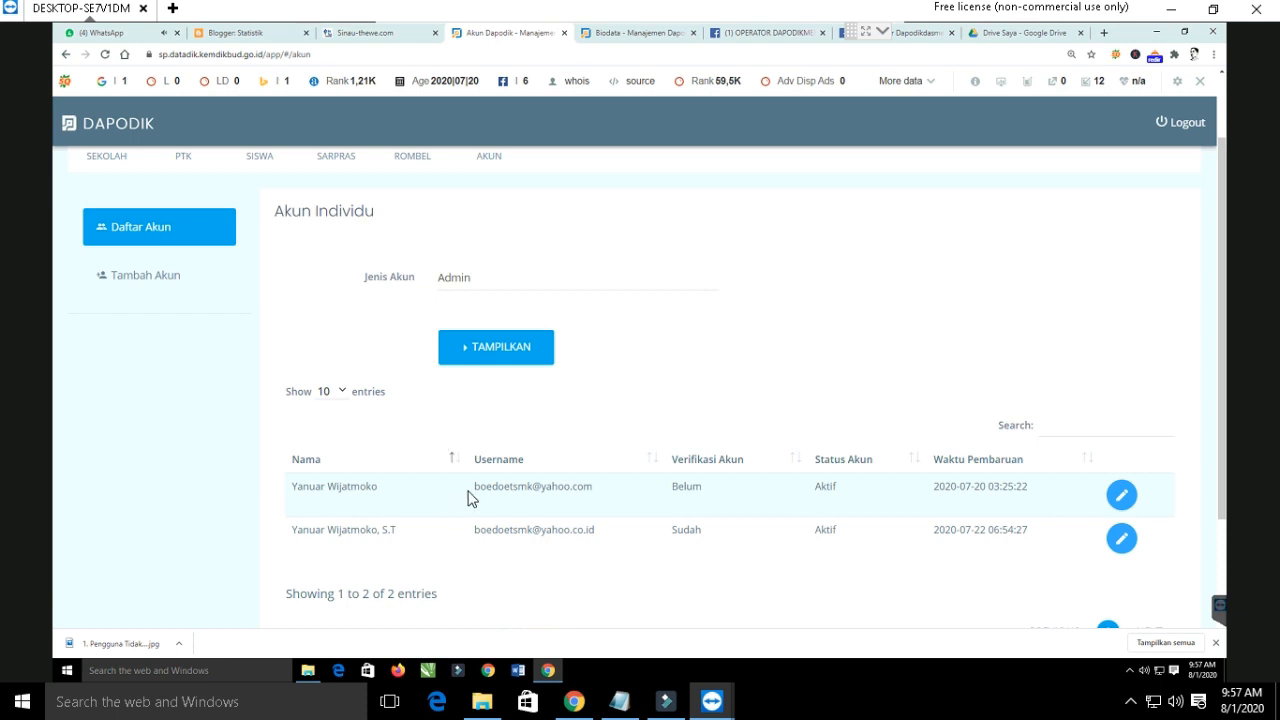
pyautogui.moveTo(470, 486); pyautogui.dragTo(597, 501)
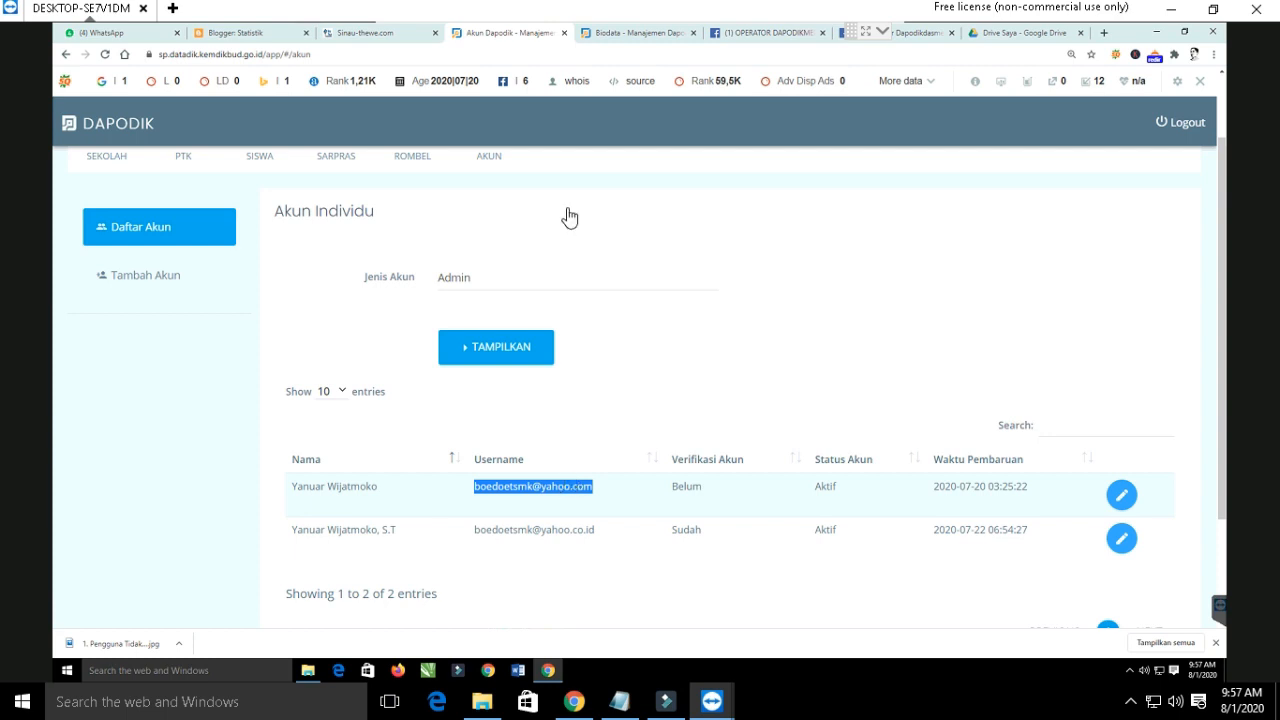
pyautogui.click(607, 33)
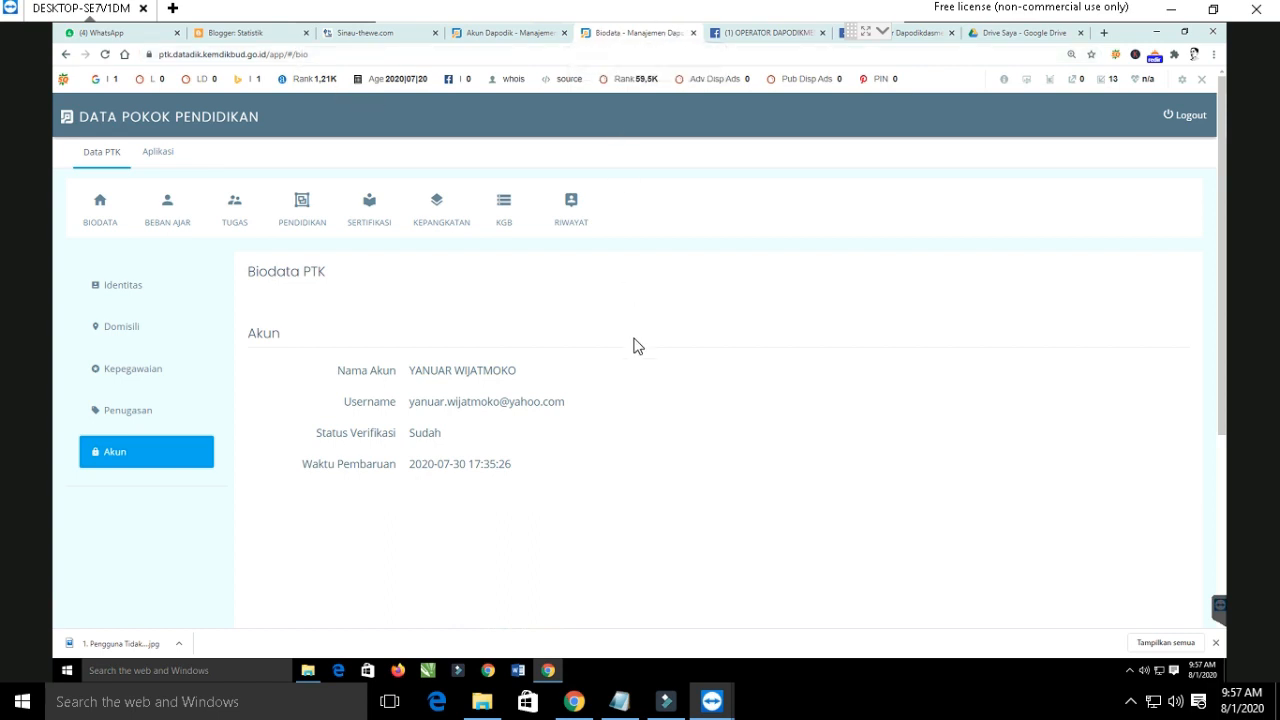
# Switch to the Aplikasi Dapodik window in Chrome and open the Profil Pengguna page.
pyautogui.click(583, 707)
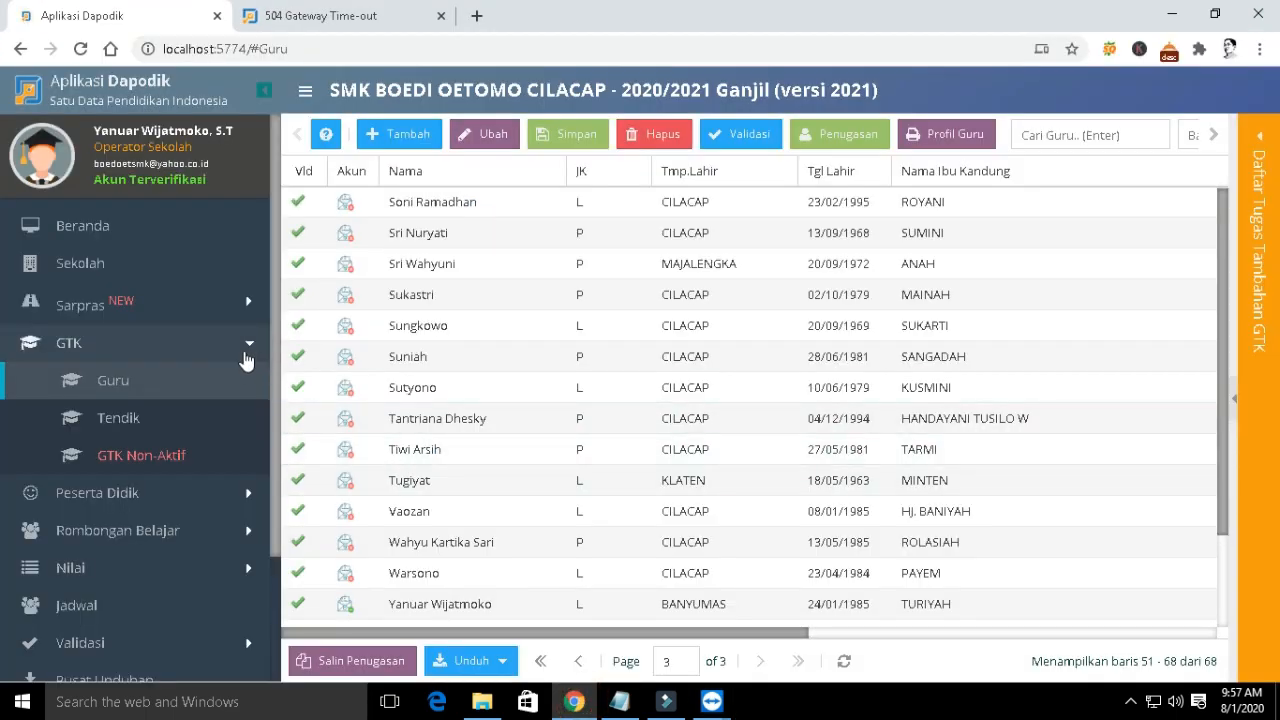
pyautogui.scroll(-2, 231, 395)
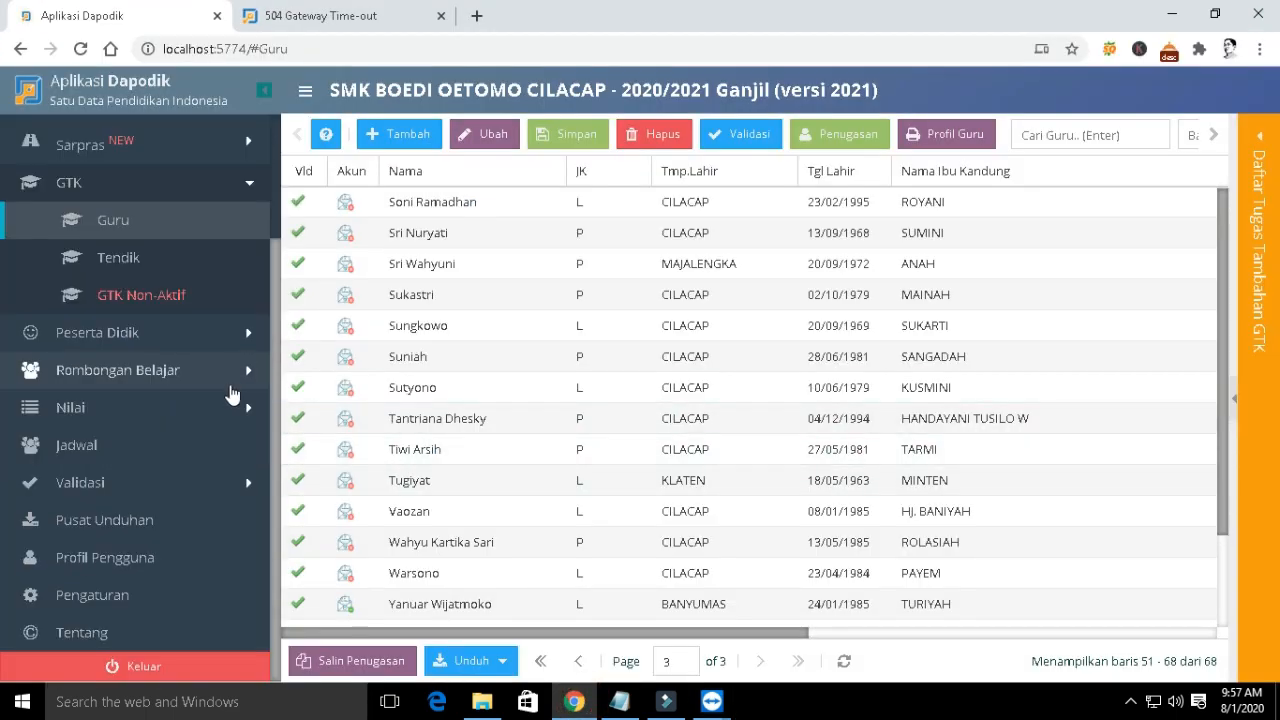
pyautogui.click(178, 560)
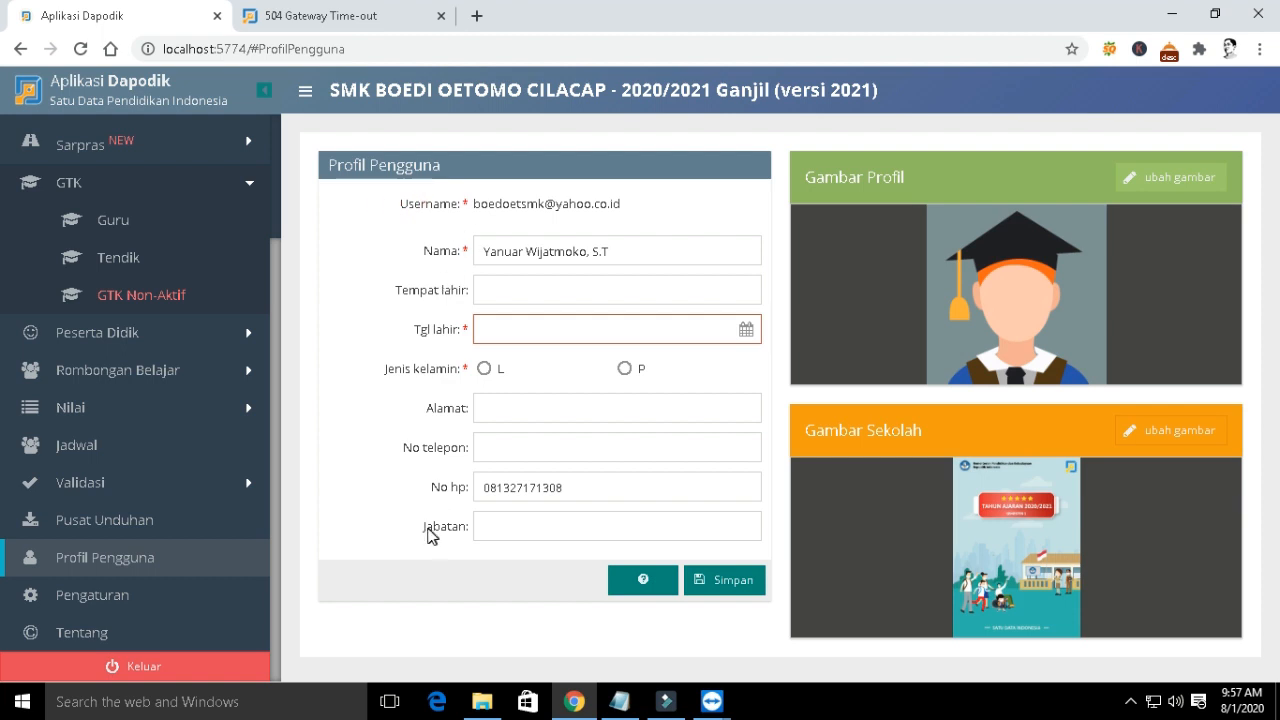
pyautogui.click(444, 531)
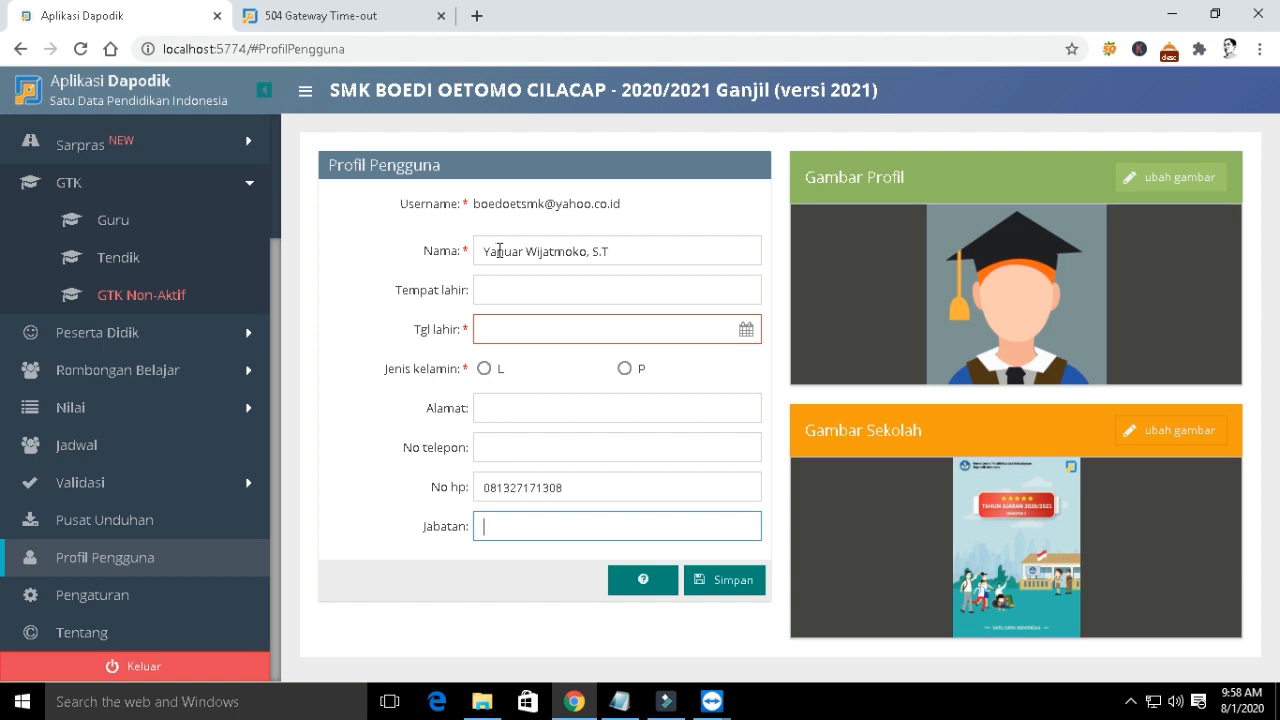
# Highlight and examine the account holder's name with its title in the Nama field of Profil Pengguna.
pyautogui.click(484, 252)
pyautogui.moveTo(484, 252); pyautogui.dragTo(625, 255)
pyautogui.click(621, 255)
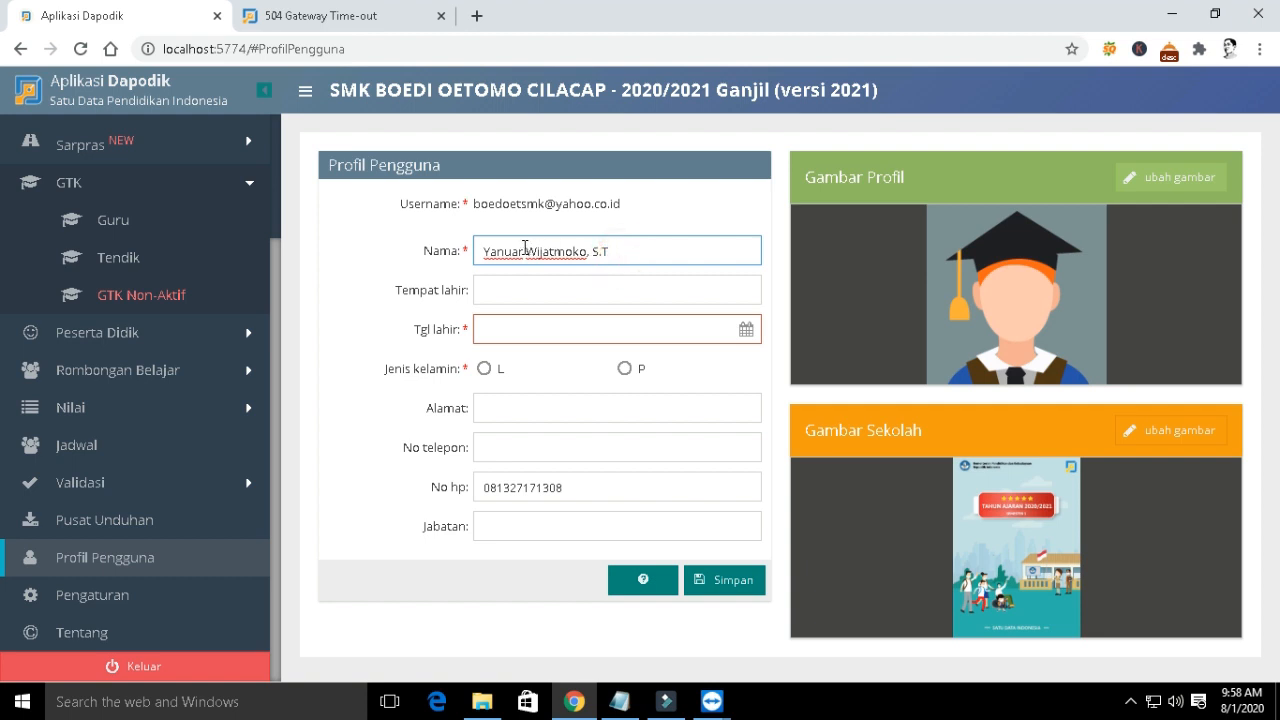
pyautogui.click(614, 251)
pyautogui.moveTo(621, 252); pyautogui.dragTo(494, 253)
pyautogui.click(495, 252)
pyautogui.click(424, 252)
pyautogui.moveTo(482, 252)
pyautogui.mouseDown()
pyautogui.moveTo(616, 253)
pyautogui.moveTo(484, 252)
pyautogui.mouseUp()
pyautogui.click(617, 253)
pyautogui.press('BackSpace')
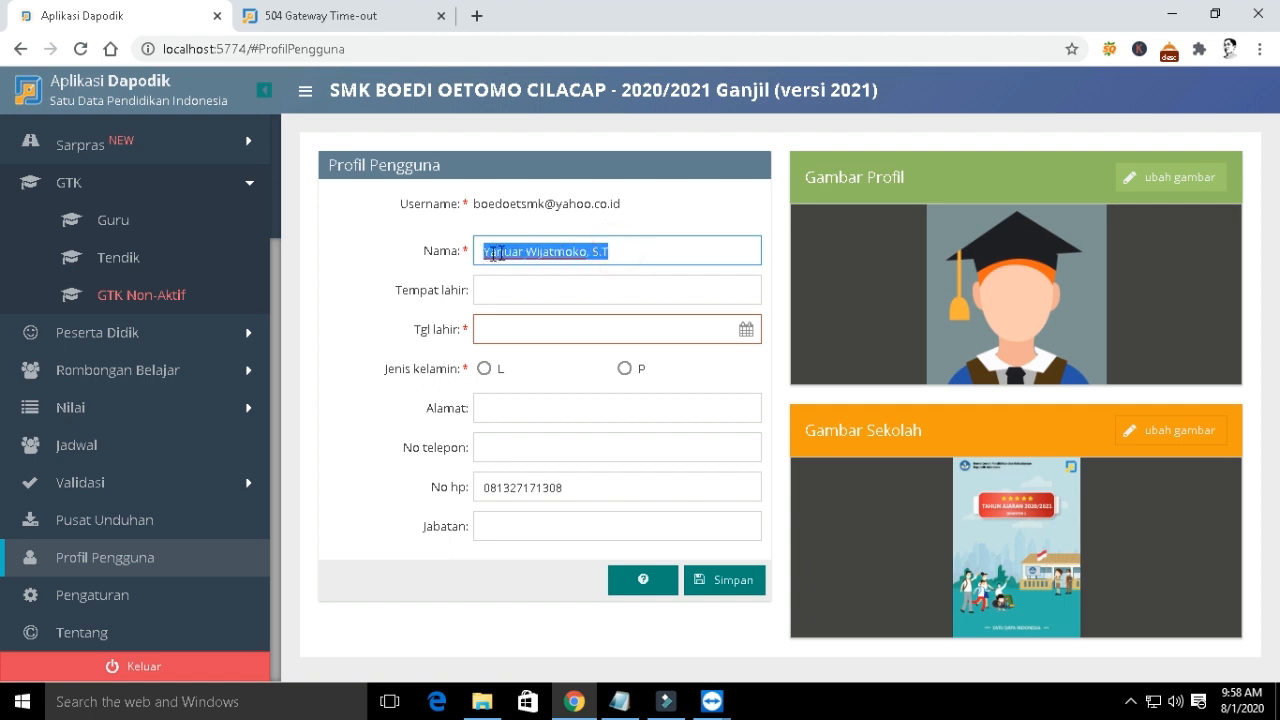
pyautogui.click(494, 252)
pyautogui.tripleClick(623, 249)
pyautogui.click(495, 252)
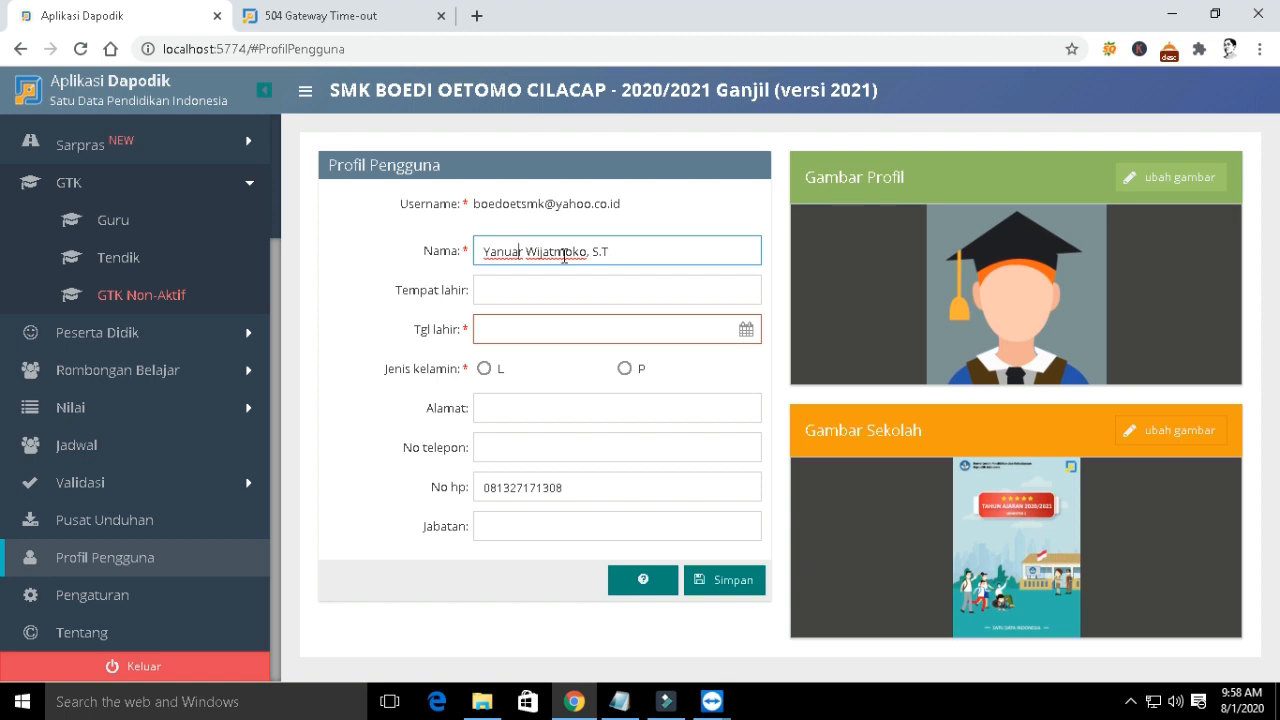
pyautogui.moveTo(618, 251); pyautogui.dragTo(486, 252)
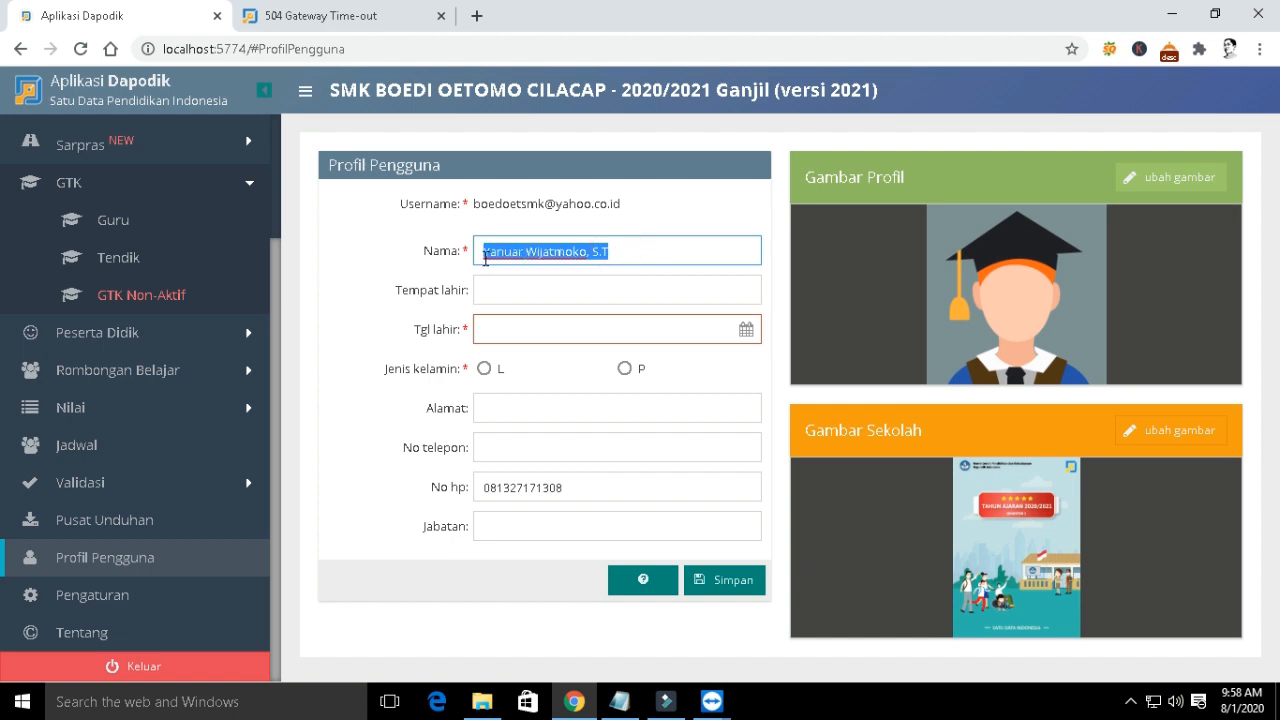
pyautogui.click(512, 251)
pyautogui.click(618, 250)
pyautogui.moveTo(609, 252); pyautogui.dragTo(482, 252)
pyautogui.click(515, 251)
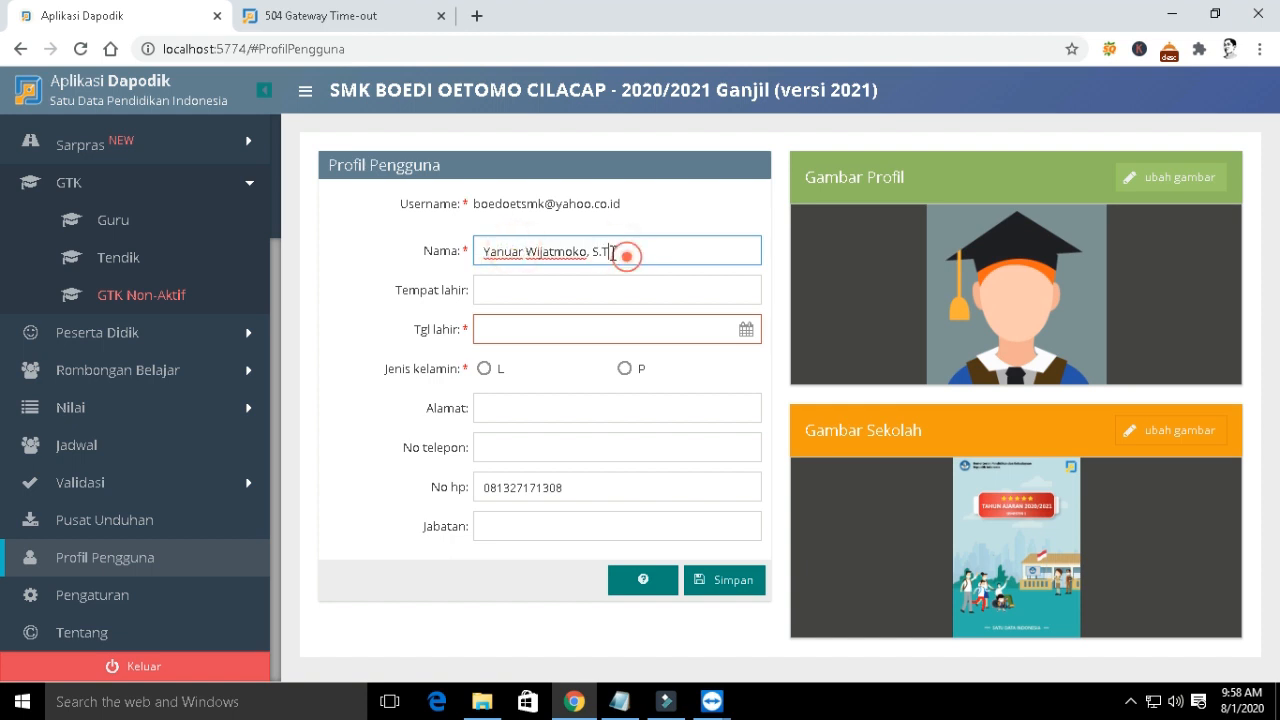
pyautogui.moveTo(631, 251); pyautogui.dragTo(483, 251)
pyautogui.click(594, 247)
pyautogui.click(643, 245)
pyautogui.moveTo(483, 253); pyautogui.dragTo(629, 256)
pyautogui.click(629, 256)
# Switch to TeamViewer and review the Akun Individu page's address and the names of both admin accounts.
pyautogui.click(713, 705)
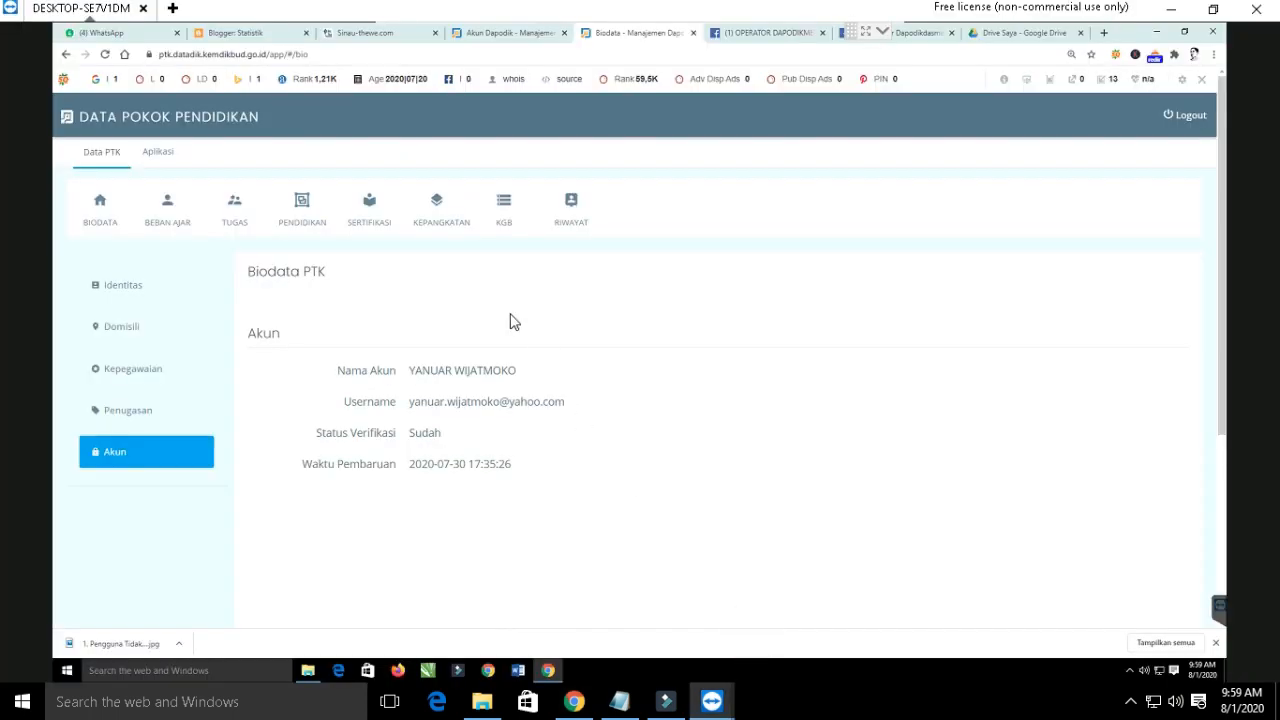
pyautogui.click(503, 33)
pyautogui.moveTo(219, 52); pyautogui.dragTo(293, 53)
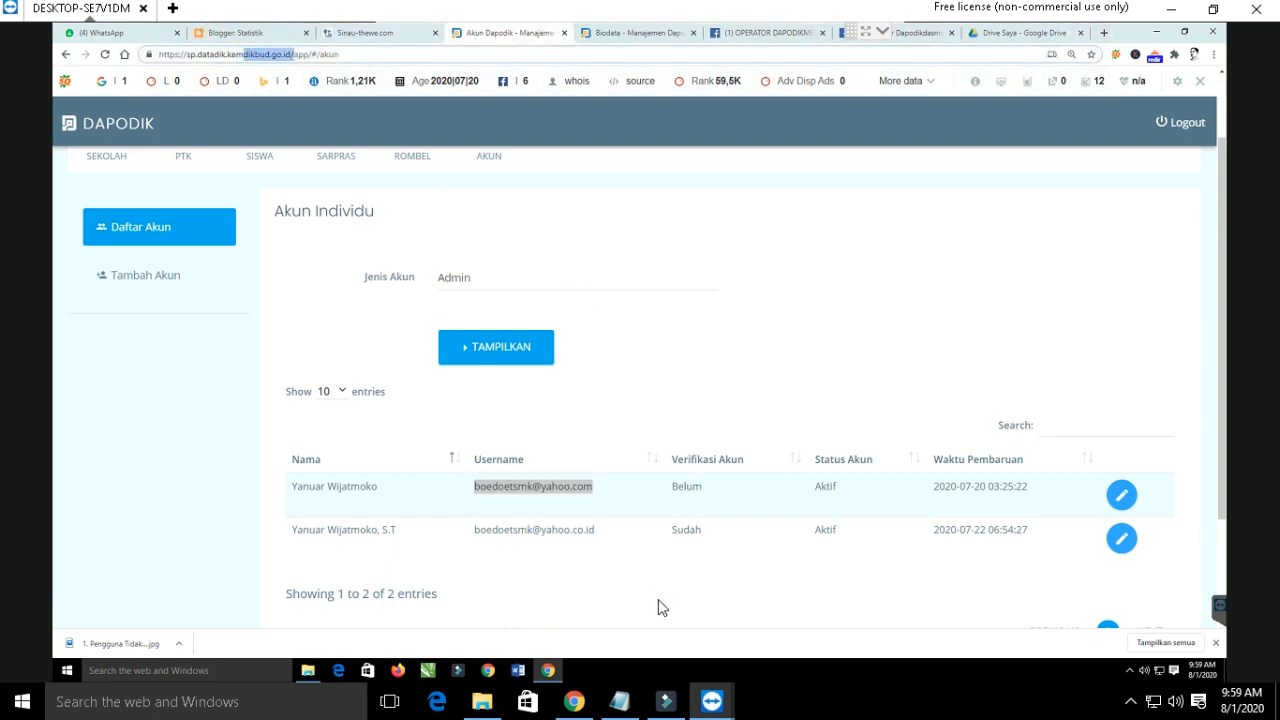
pyautogui.click(252, 488)
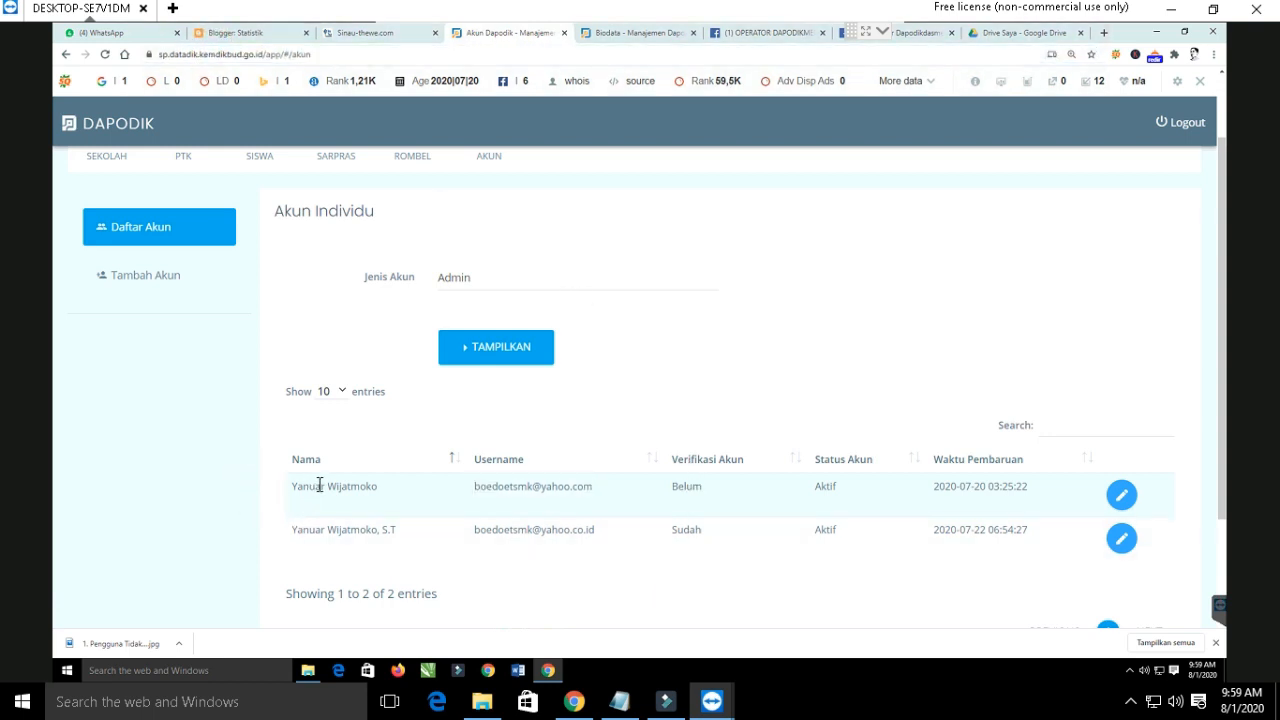
pyautogui.moveTo(315, 486); pyautogui.dragTo(374, 533)
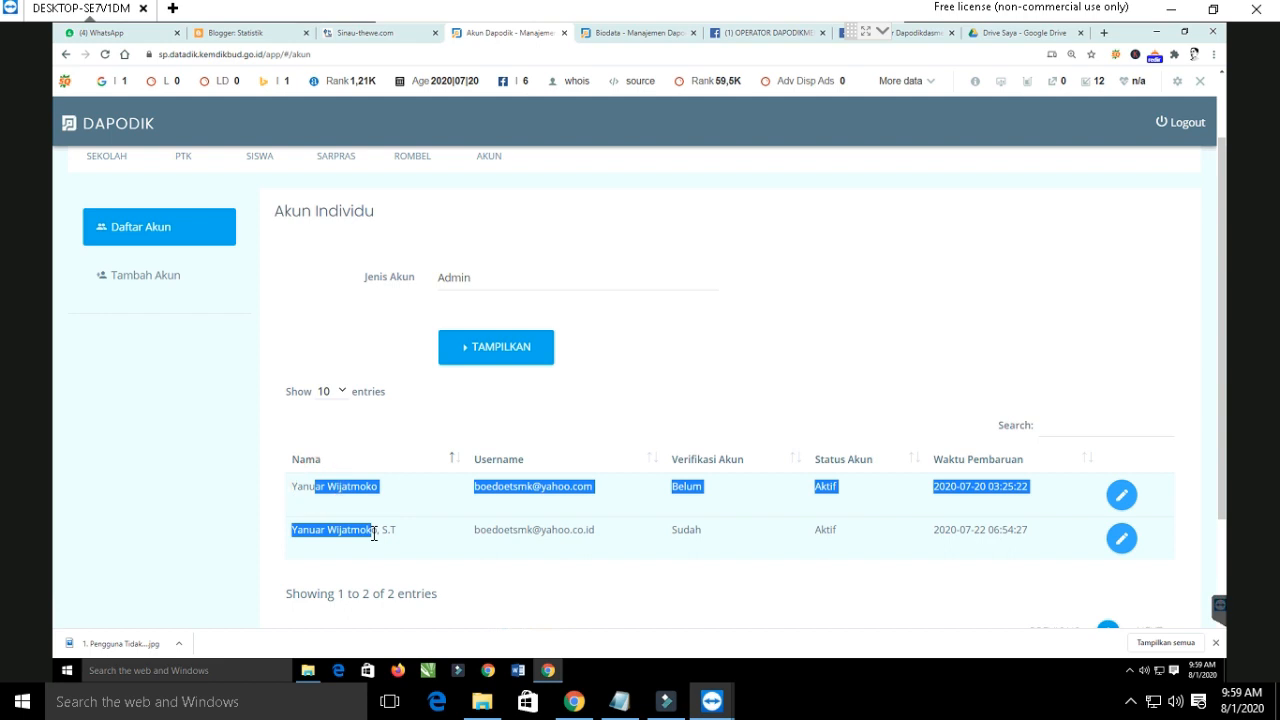
pyautogui.click(546, 578)
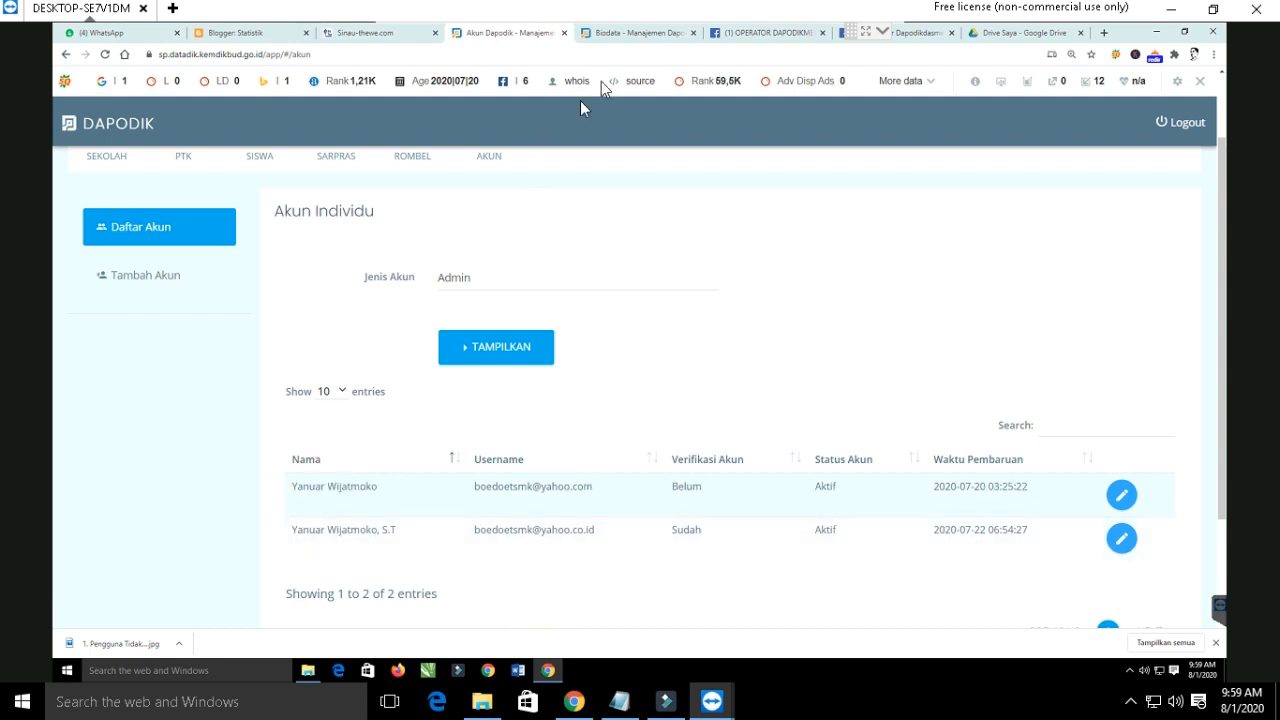
# Return to the Biodata PTK page and inspect its full web address.
pyautogui.click(610, 32)
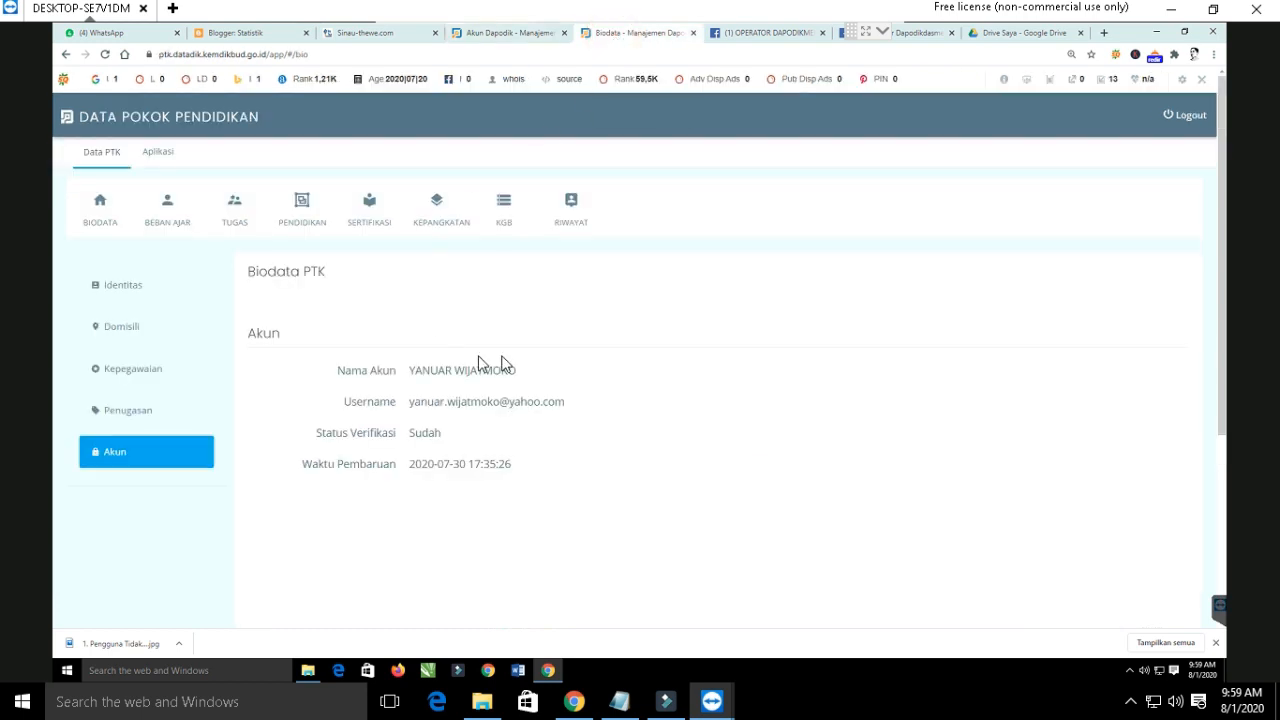
pyautogui.click(257, 55)
pyautogui.click(323, 53)
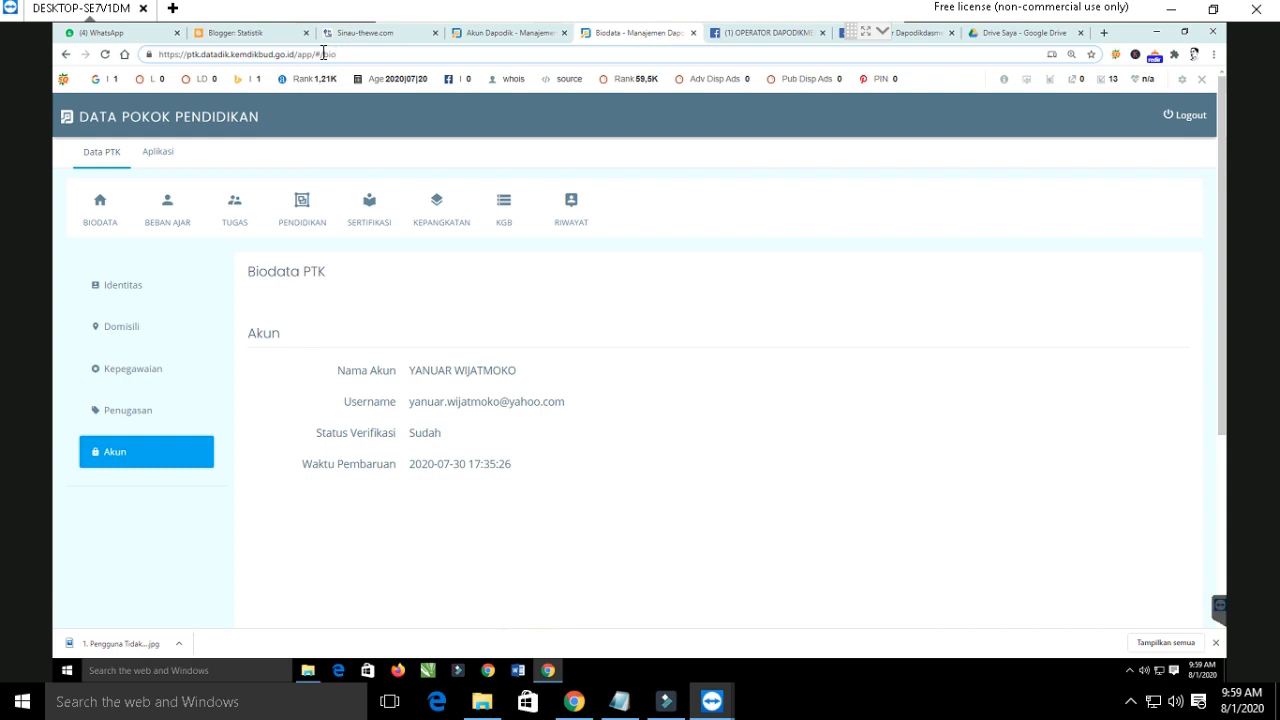